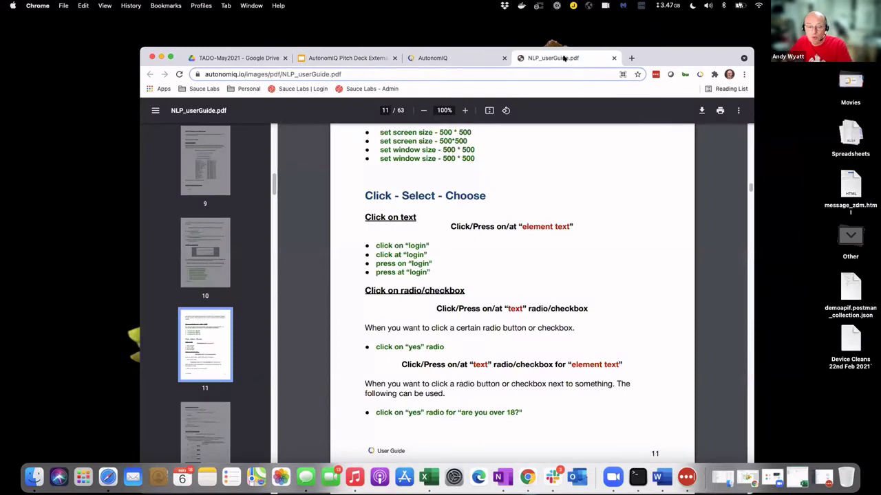
Review the NLP user guide's commands for switching windows and tabs, handling alerts, setting screen size and clicking on text
{"action": "scroll", "coordinate": [542, 161], "scroll_direction": "up", "scroll_amount": 10}
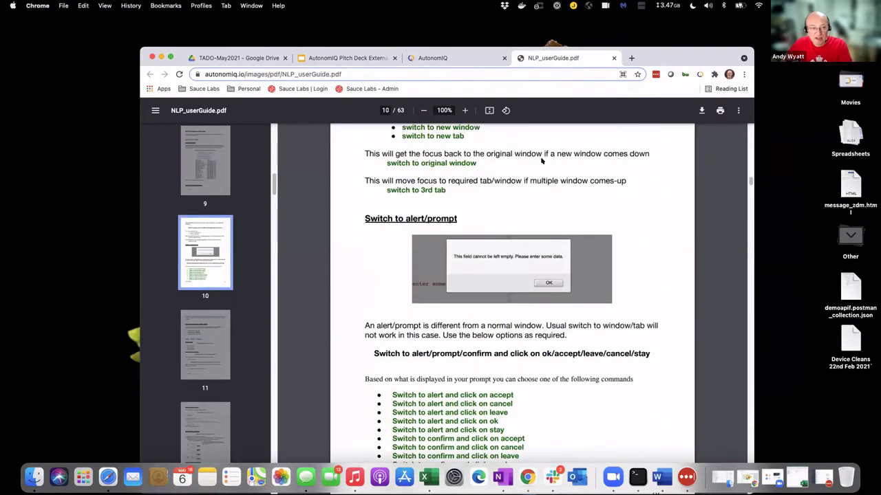
{"action": "scroll", "coordinate": [541, 161], "scroll_direction": "up", "scroll_amount": 3}
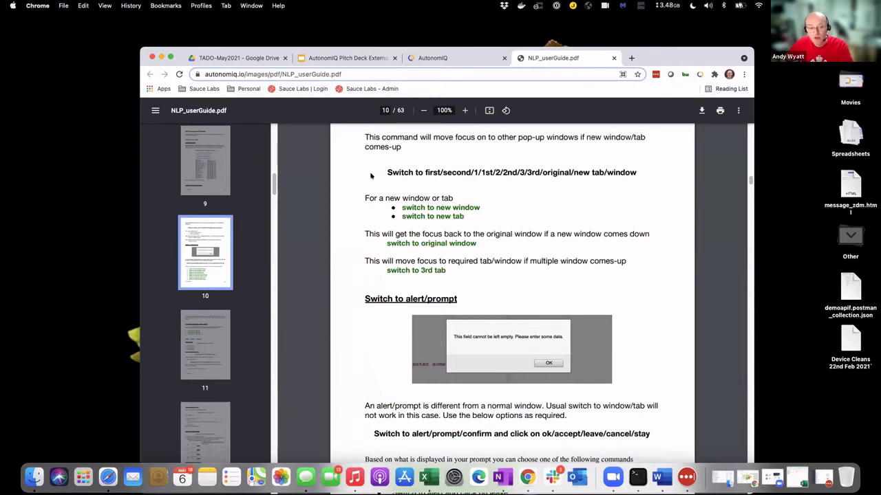
{"action": "scroll", "coordinate": [371, 176], "scroll_direction": "up", "scroll_amount": 3}
{"action": "scroll", "coordinate": [370, 176], "scroll_direction": "down", "scroll_amount": 2}
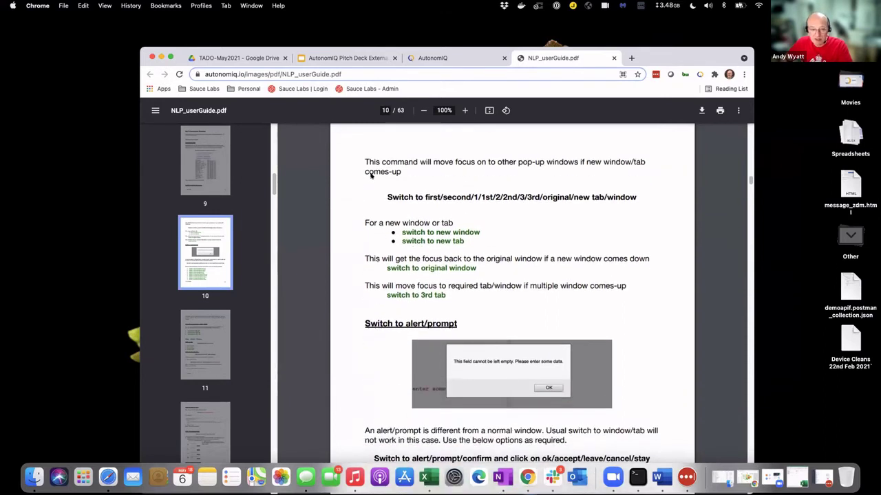
{"action": "scroll", "coordinate": [371, 176], "scroll_direction": "down", "scroll_amount": 5}
{"action": "scroll", "coordinate": [370, 176], "scroll_direction": "down", "scroll_amount": 3}
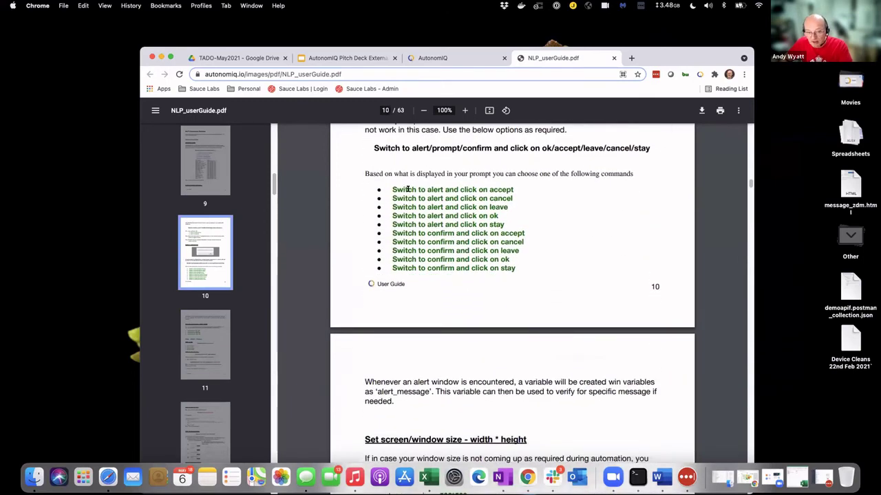
{"action": "scroll", "coordinate": [481, 202], "scroll_direction": "down", "scroll_amount": 5}
{"action": "scroll", "coordinate": [480, 203], "scroll_direction": "down", "scroll_amount": 2}
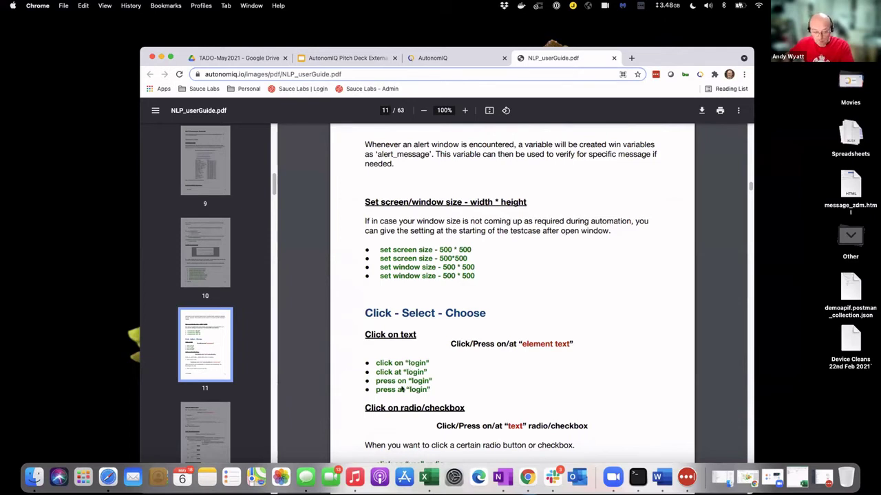
{"action": "scroll", "coordinate": [402, 390], "scroll_direction": "down", "scroll_amount": 1}
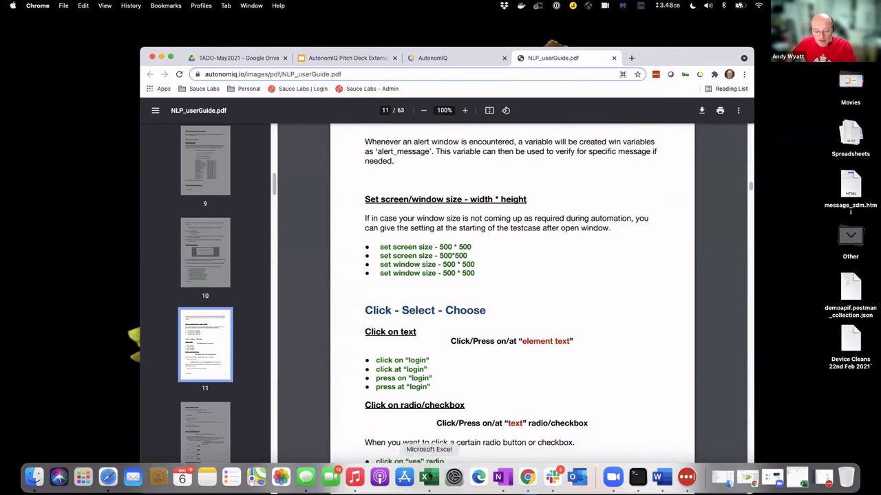
Switch to AutonomIQ and open the details of AndyDemoProject
{"action": "left_click", "coordinate": [421, 59]}
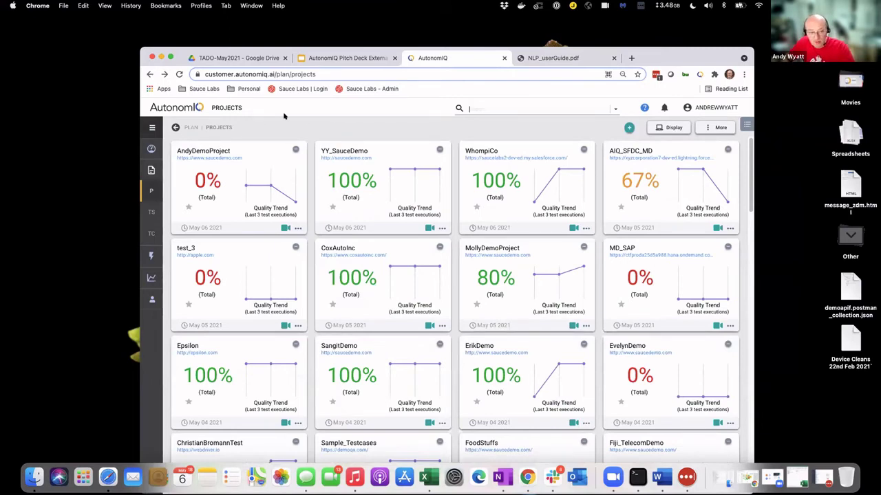
{"action": "mouse_move", "coordinate": [262, 180]}
{"action": "mouse_move", "coordinate": [377, 187]}
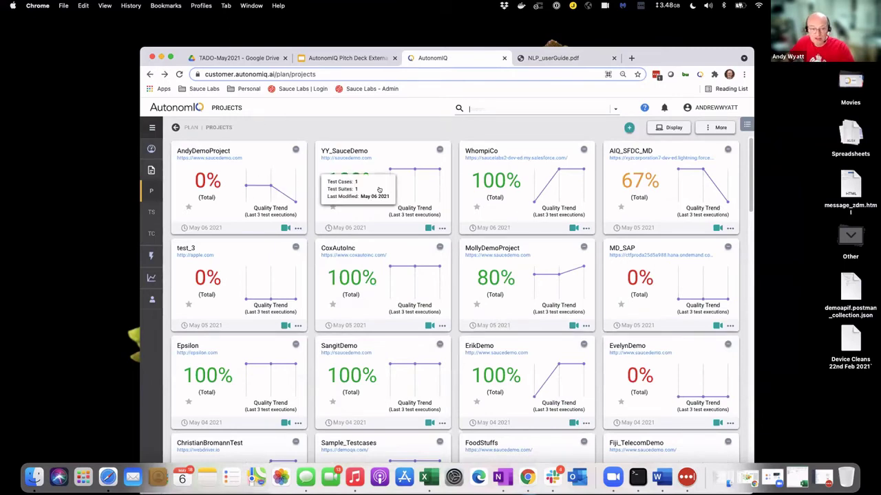
{"action": "left_click", "coordinate": [204, 151]}
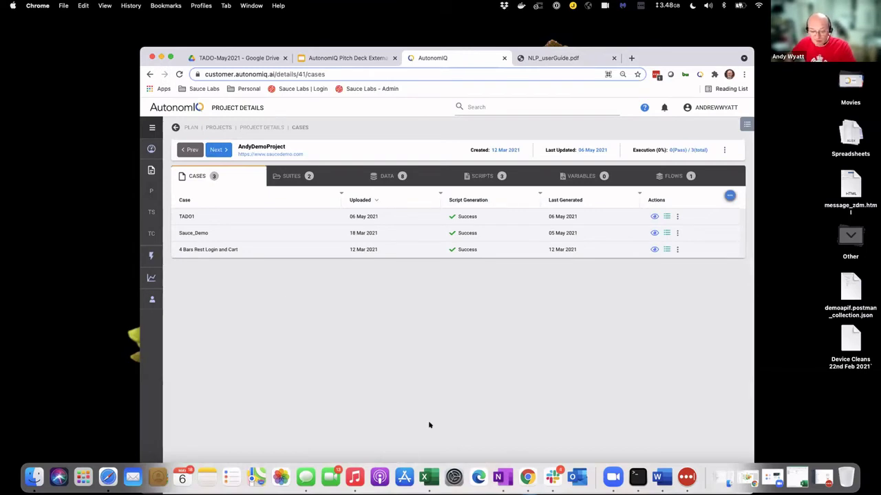
Bring up the TADO1 workbook in Excel and open saucedemo.com in a new Chrome tab
{"action": "left_click", "coordinate": [428, 477]}
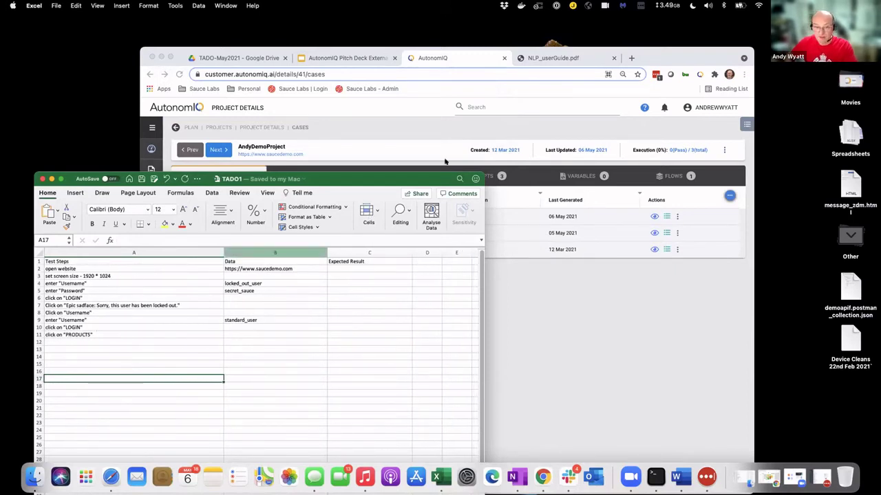
{"action": "left_click", "coordinate": [626, 58]}
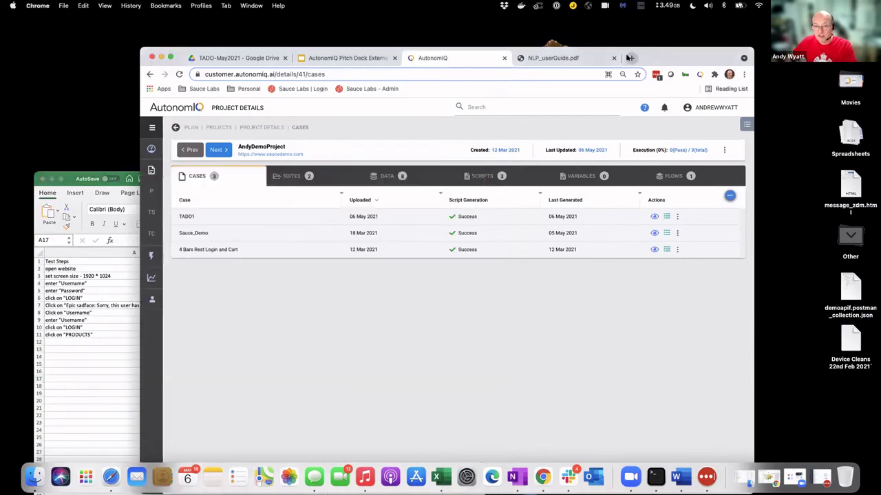
{"action": "left_click", "coordinate": [631, 58]}
{"action": "type", "text": "sau"}
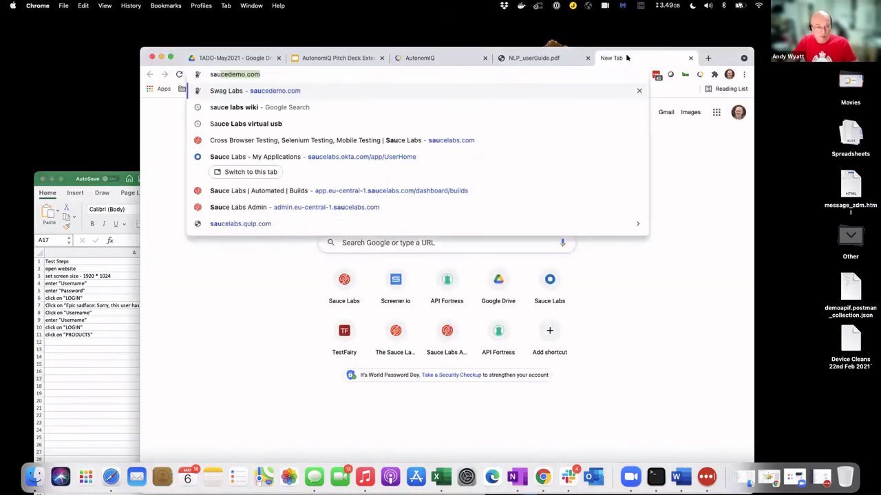
{"action": "key", "text": "Return"}
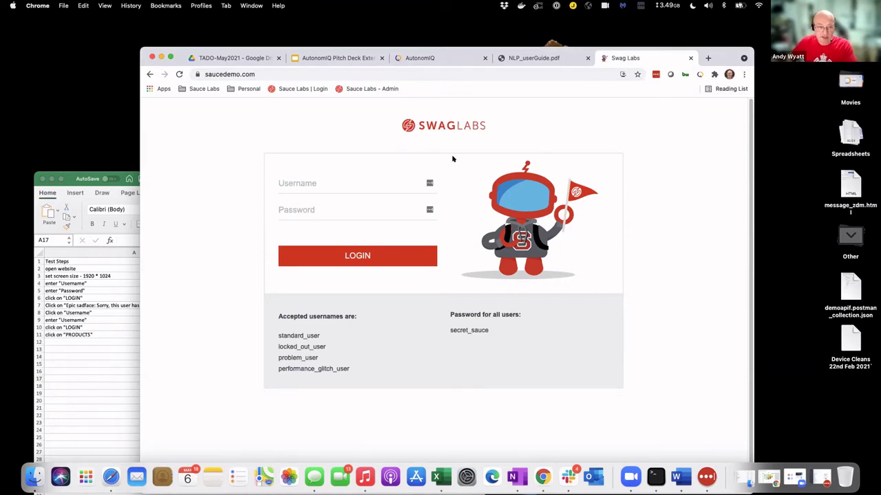
Return to the AutonomIQ project and create a new test case in it
{"action": "left_click", "coordinate": [421, 58]}
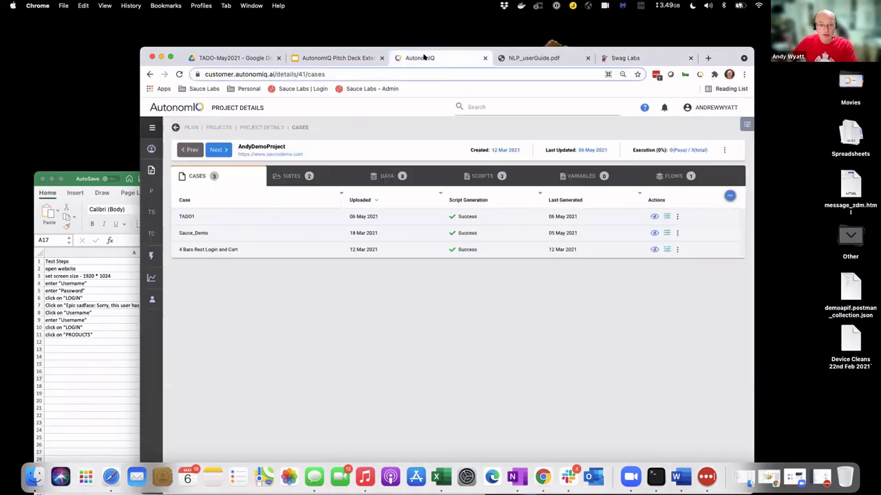
{"action": "left_click", "coordinate": [729, 195]}
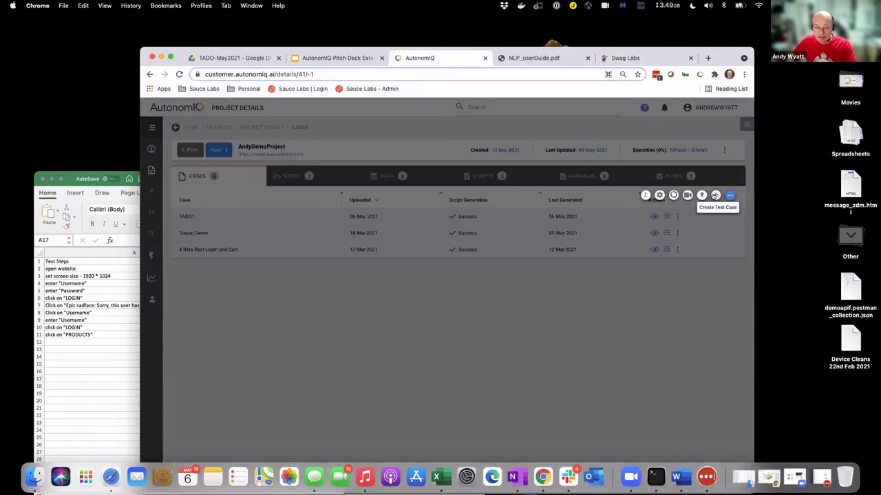
{"action": "left_click", "coordinate": [716, 196]}
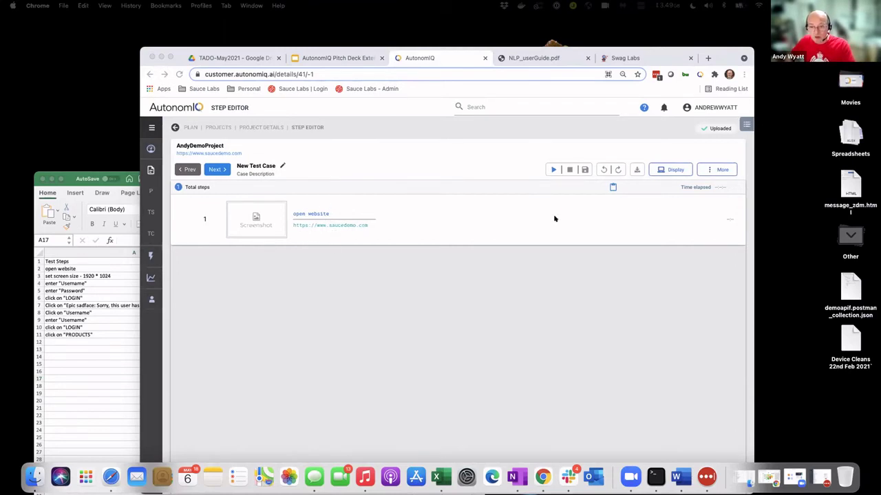
Add a test step after "open website" with the action "set screen size - 1920 * 1024"
{"action": "left_click", "coordinate": [668, 221]}
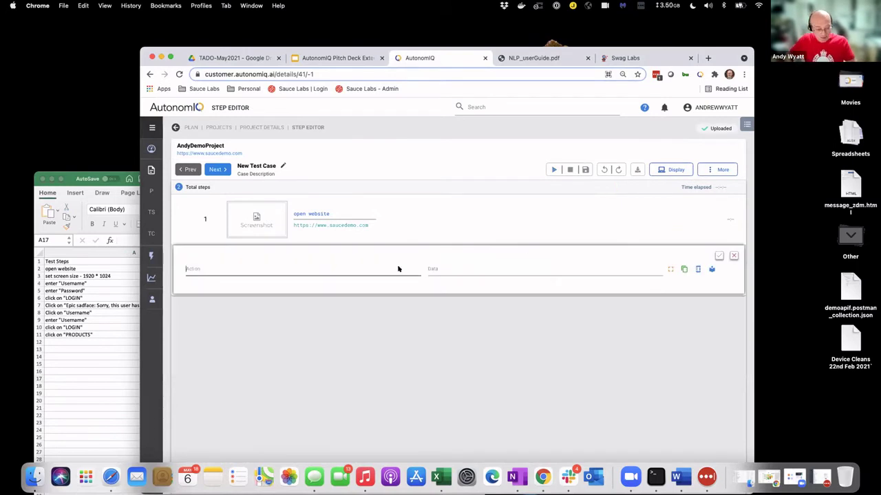
{"action": "type", "text": "set"}
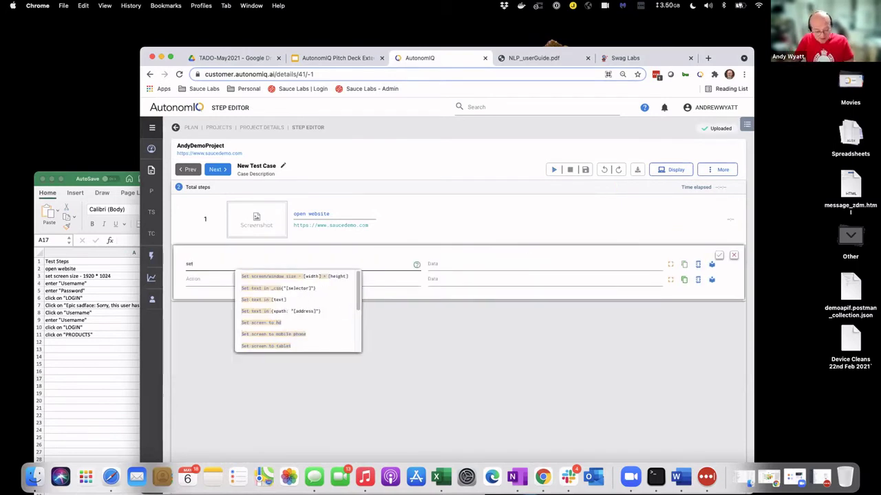
{"action": "type", "text": " screen"}
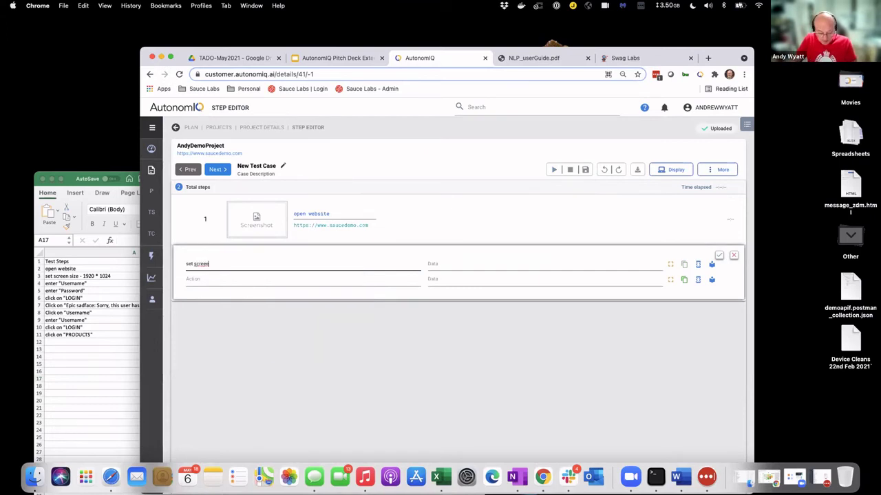
{"action": "key", "text": "BackSpace"}
{"action": "type", "text": "n"}
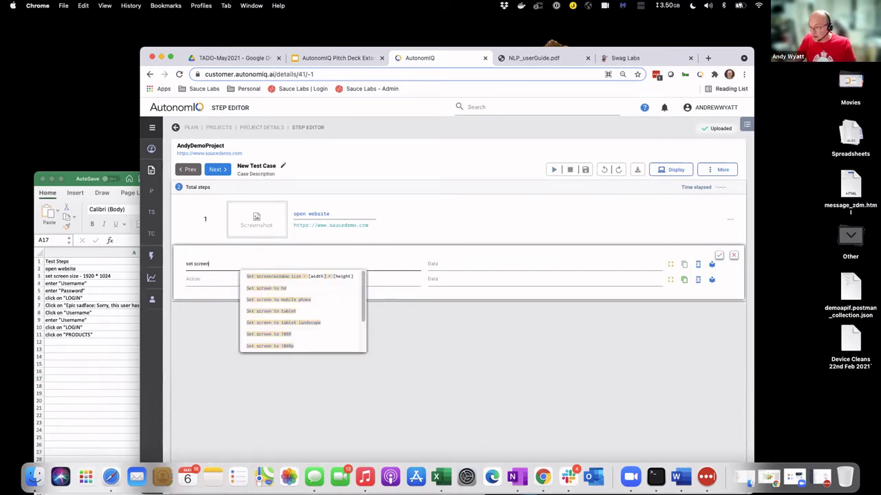
{"action": "type", "text": " size"}
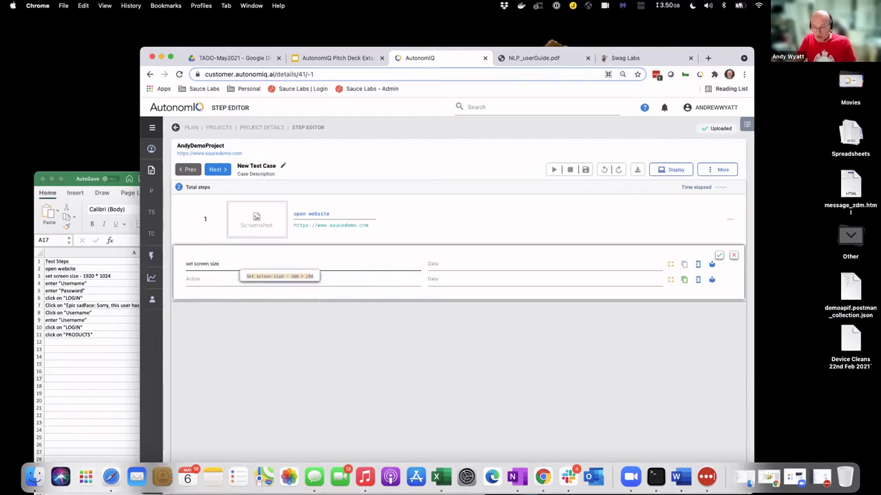
{"action": "type", "text": " -"}
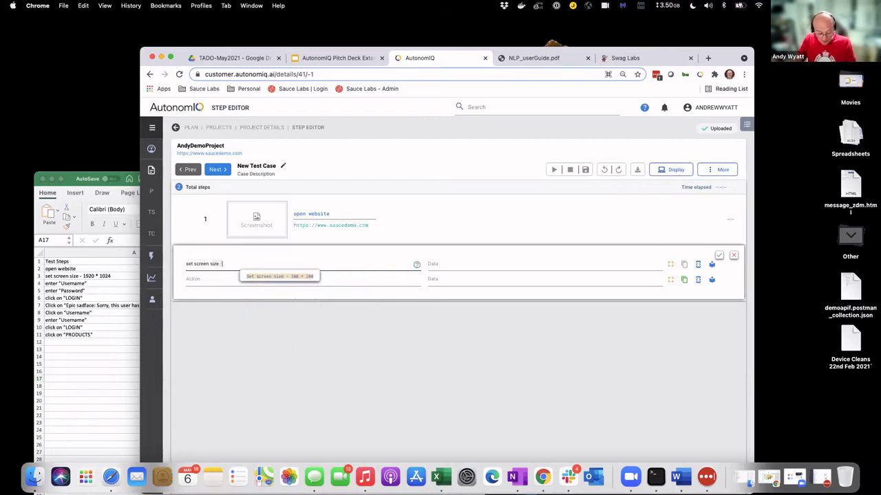
{"action": "type", "text": " 1920"}
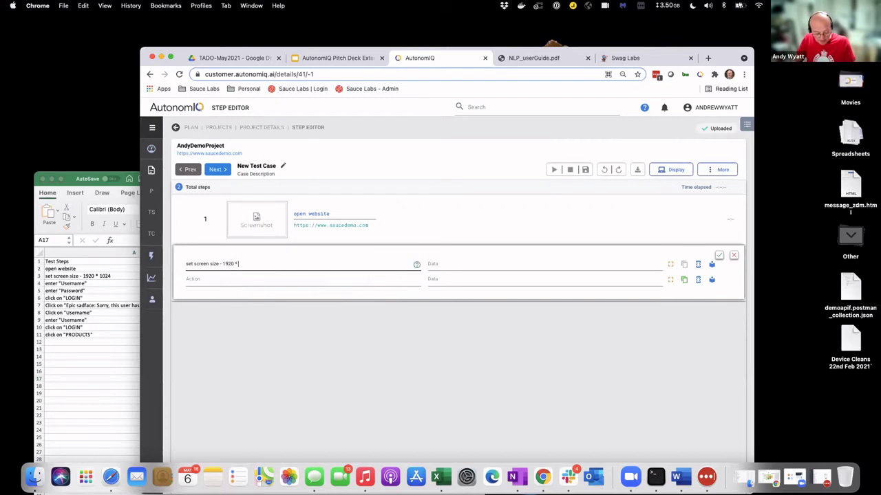
{"action": "type", "text": " * 1024"}
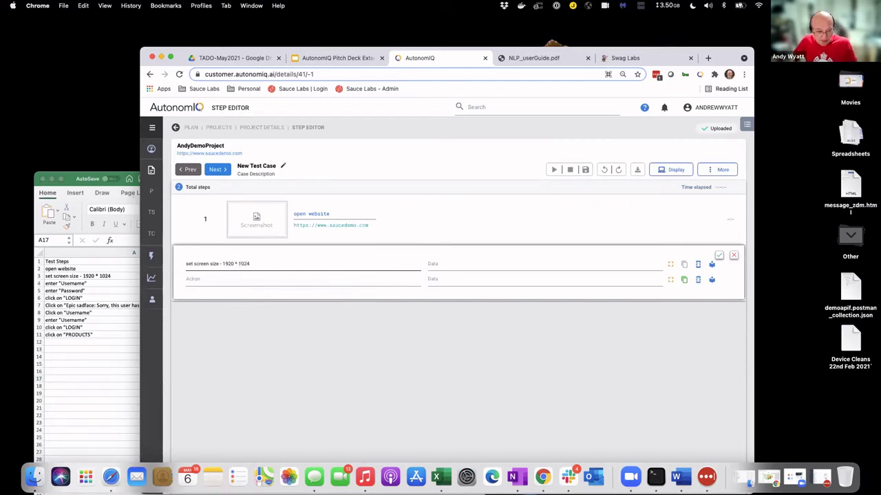
Add a test step with the action enter "Username" and the data locked_out_user
{"action": "left_click", "coordinate": [350, 282]}
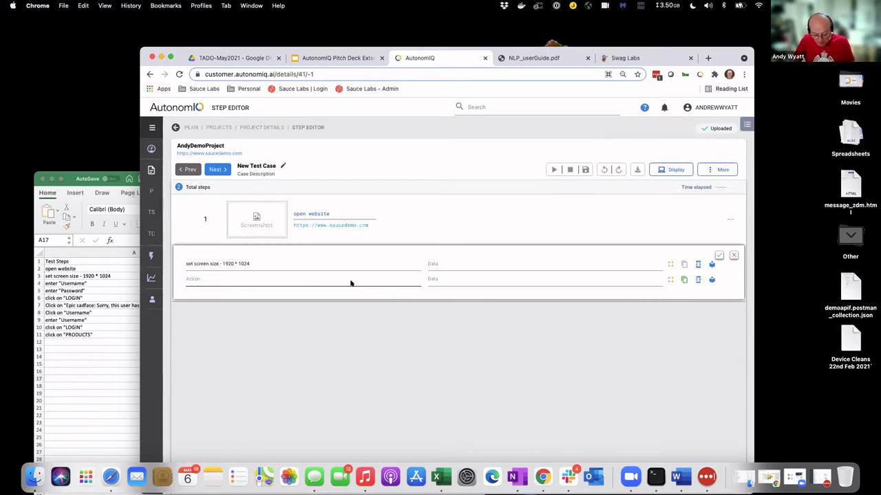
{"action": "type", "text": "enter \""}
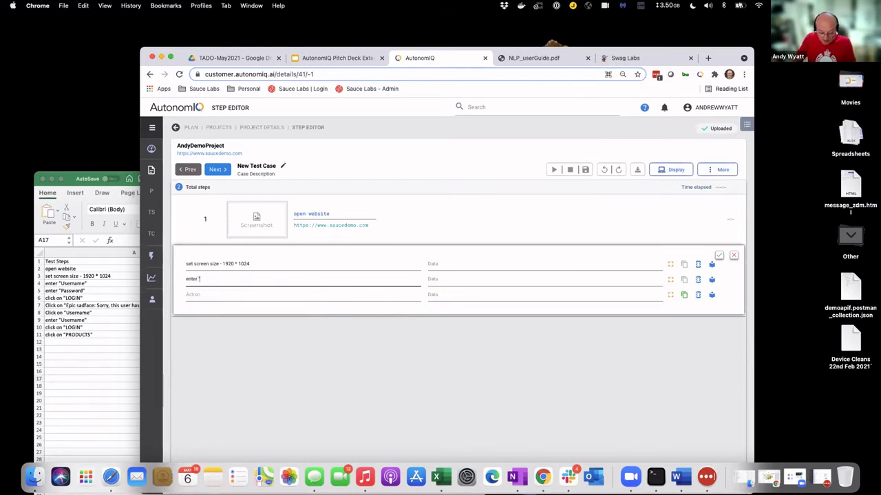
{"action": "type", "text": "Username"}
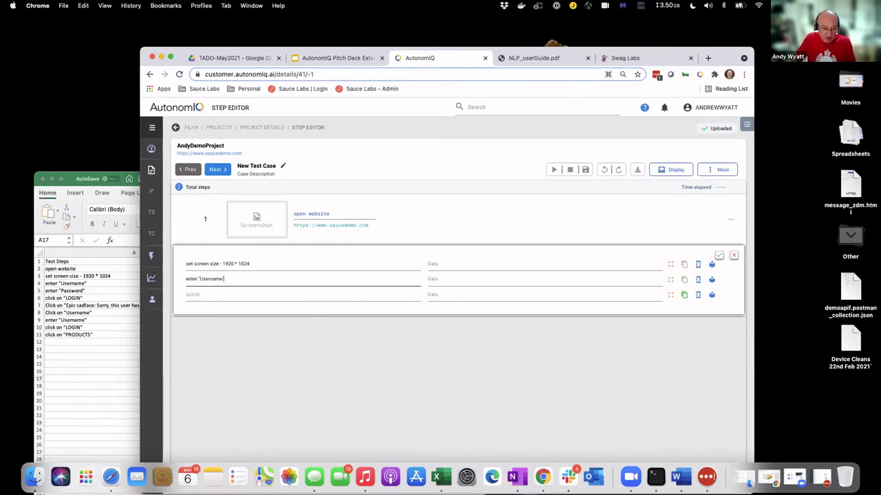
{"action": "type", "text": "\""}
{"action": "key", "text": "Tab"}
{"action": "type", "text": "locked_out"}
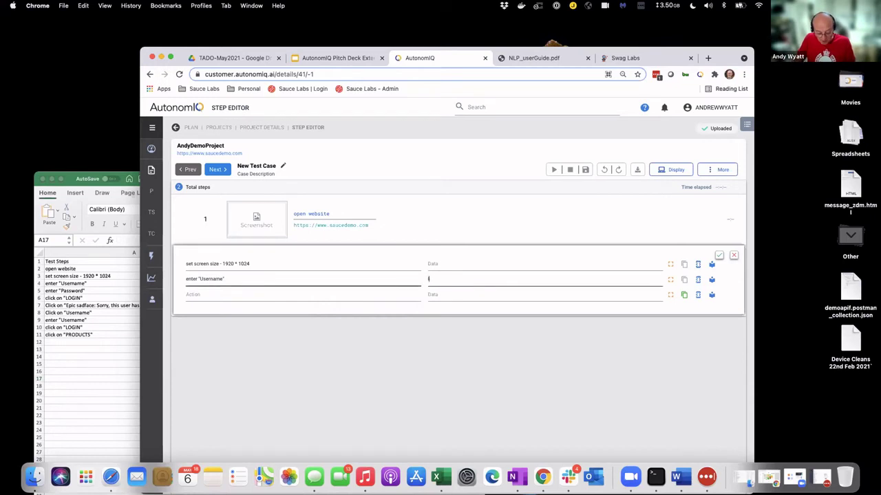
{"action": "type", "text": "_"}
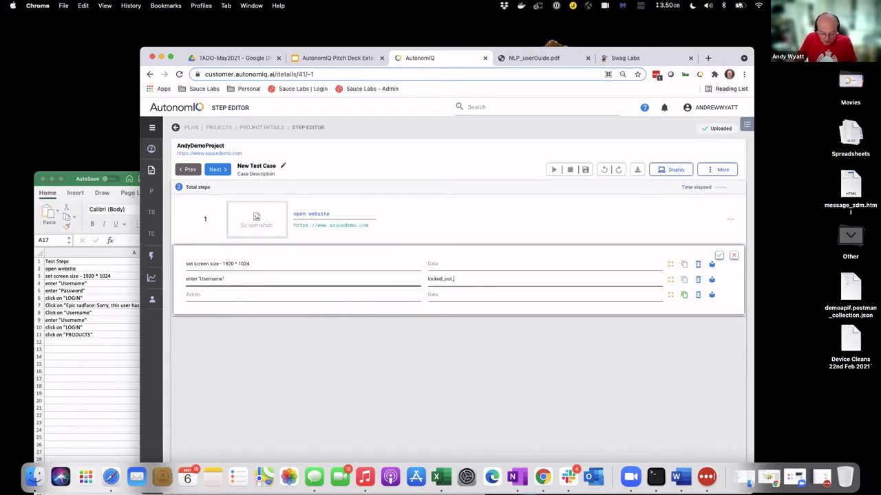
{"action": "type", "text": "user"}
Add a test step with the action enter "Password", fill in the demo password as its data, and start the following action line
{"action": "key", "text": "Tab"}
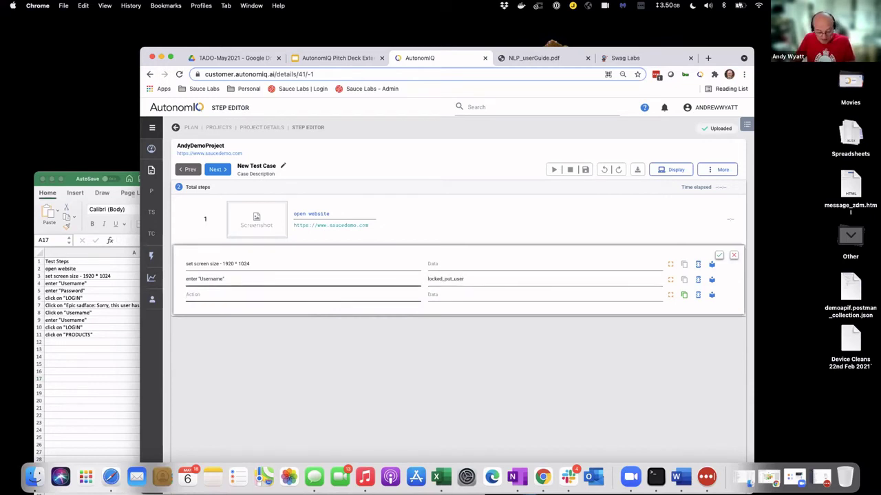
{"action": "type", "text": "enter \"P"}
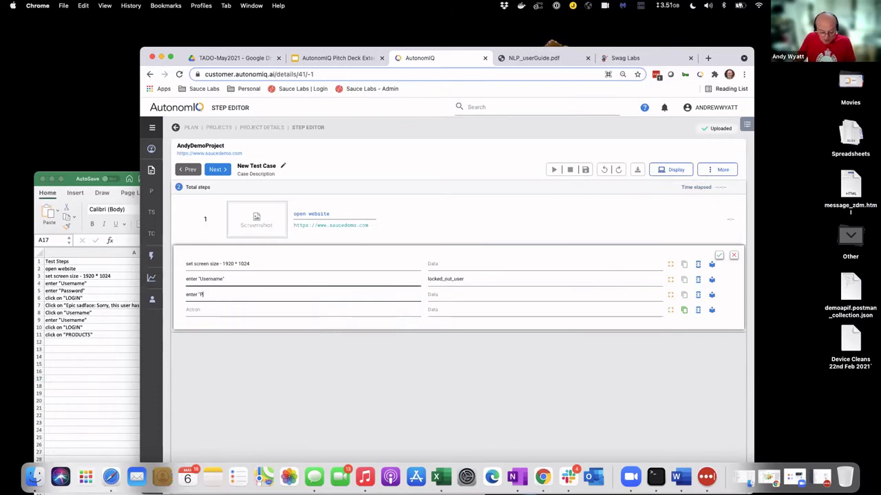
{"action": "type", "text": "assword"}
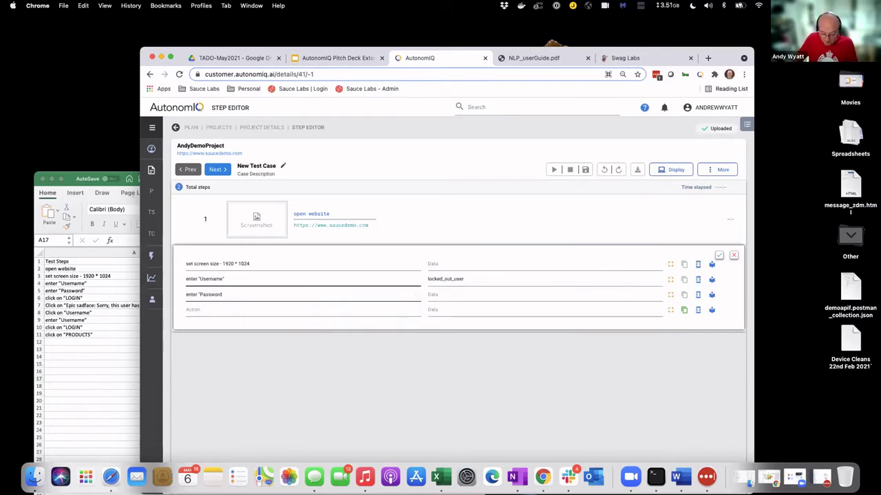
{"action": "type", "text": "\"\""}
{"action": "key", "text": "Tab"}
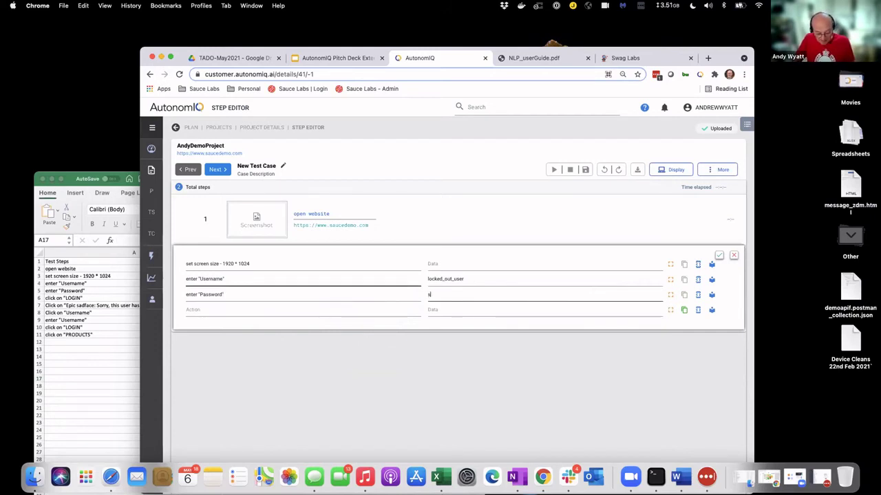
{"action": "type", "text": "secret_sauce"}
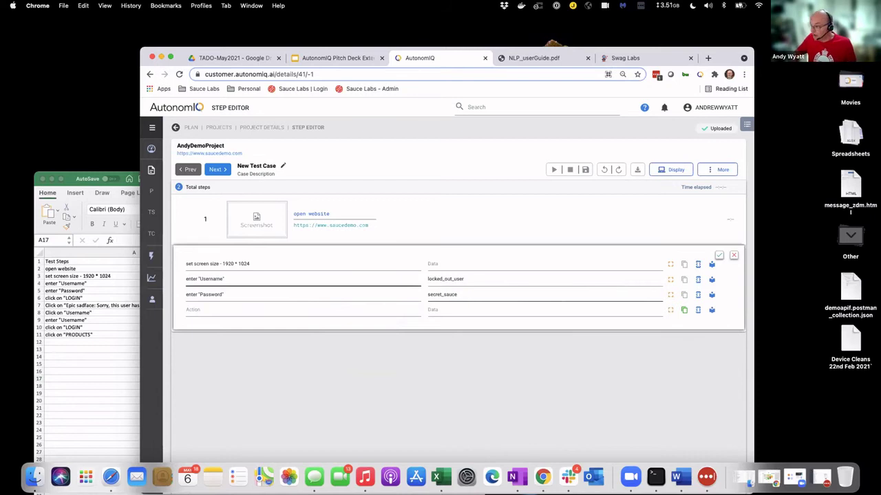
{"action": "left_click", "coordinate": [243, 309]}
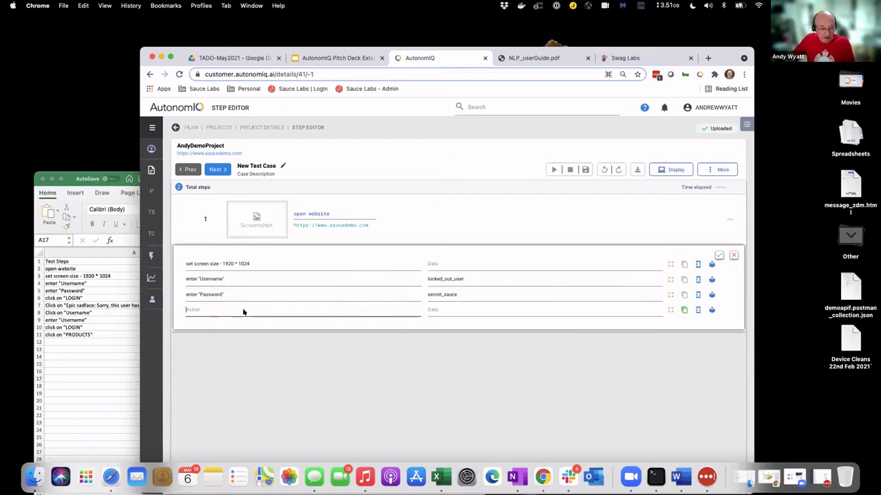
Add a test step with the action click on "LOGIN" after the password step, without any data
{"action": "type", "text": "click"}
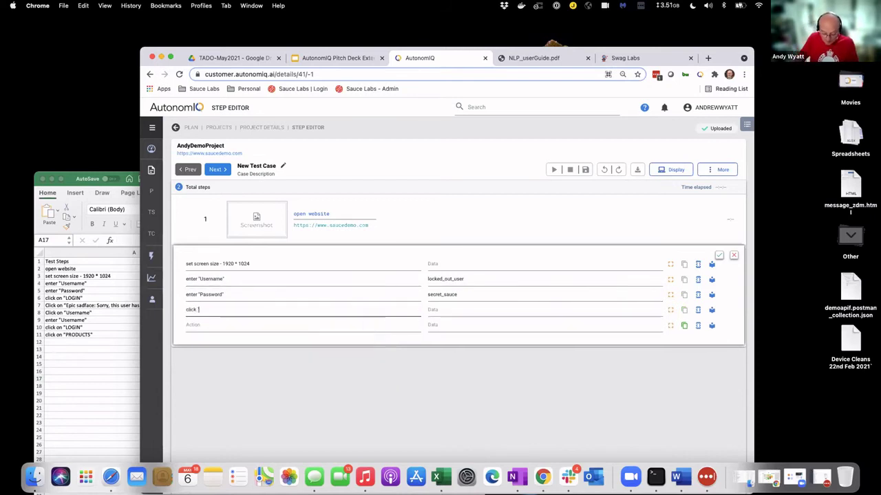
{"action": "type", "text": " on "}
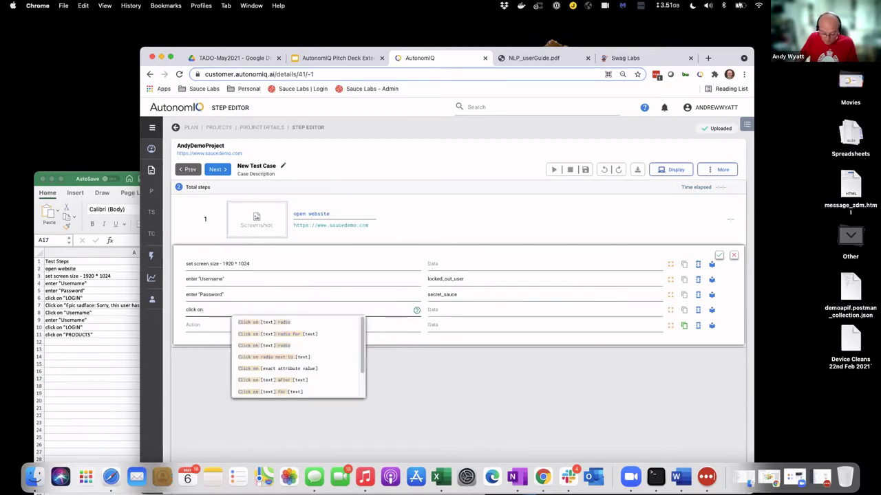
{"action": "type", "text": "\"L"}
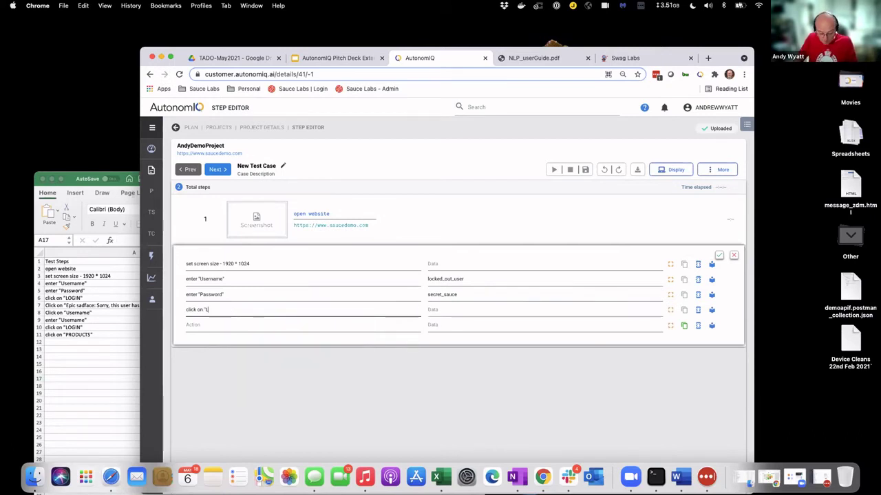
{"action": "type", "text": "OGIN\""}
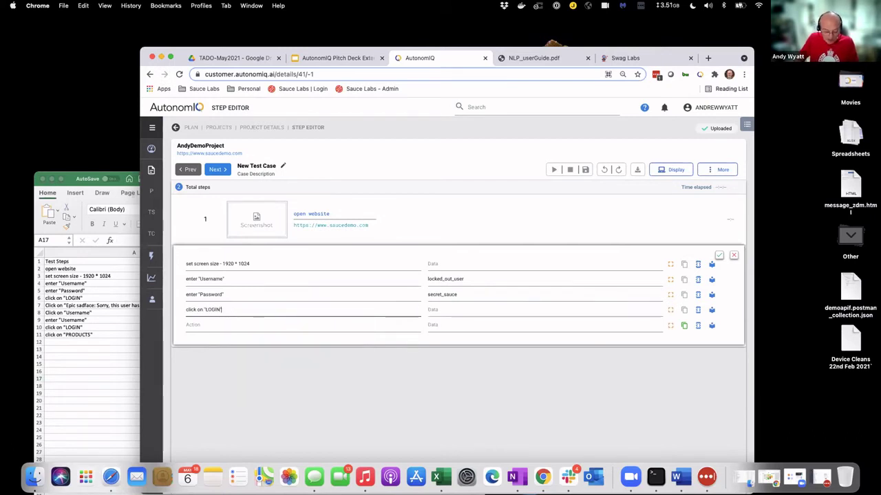
{"action": "key", "text": "Tab"}
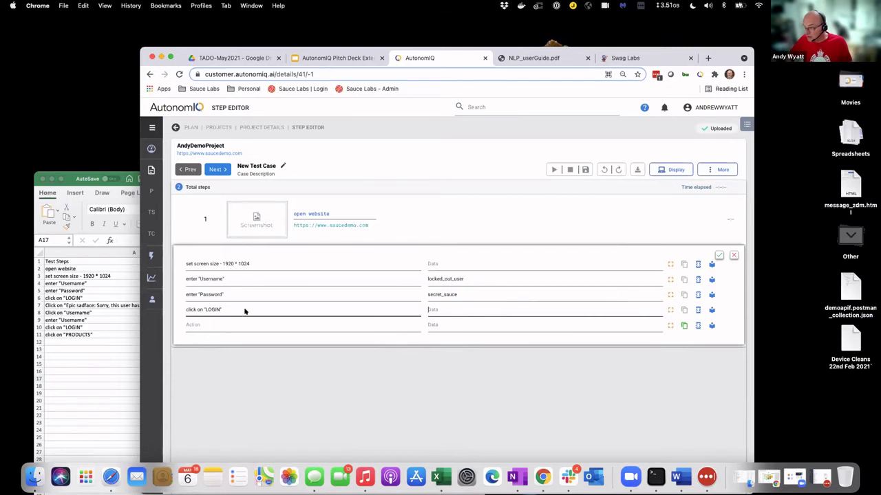
Add a test step with the action click on "Epic sadface: Sorry, this user has been locked out."
{"action": "left_click", "coordinate": [211, 324]}
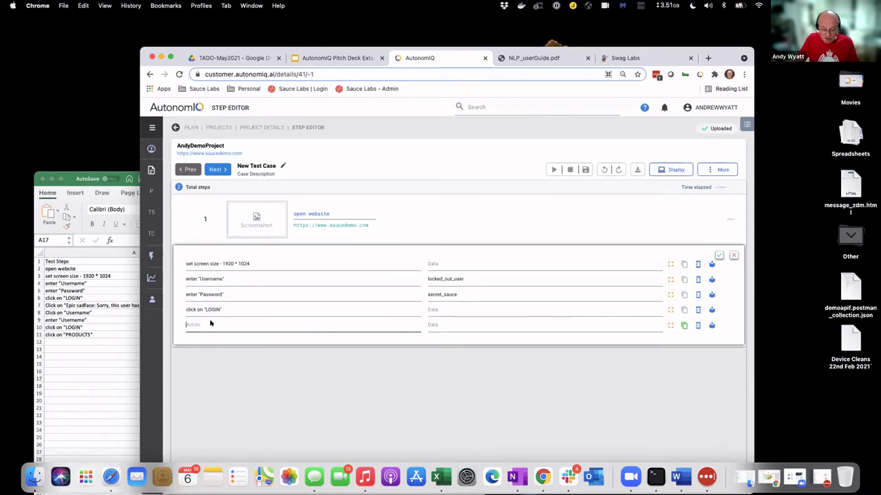
{"action": "type", "text": "clic"}
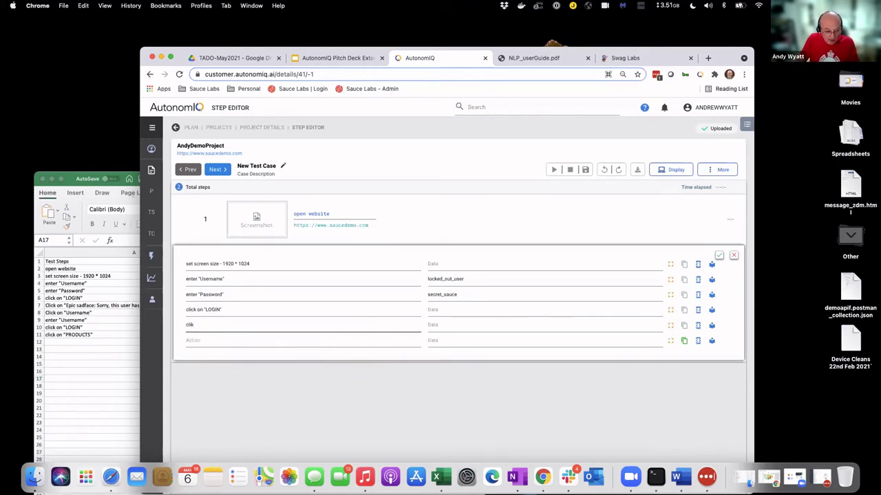
{"action": "key", "text": "BackSpace"}
{"action": "type", "text": "c"}
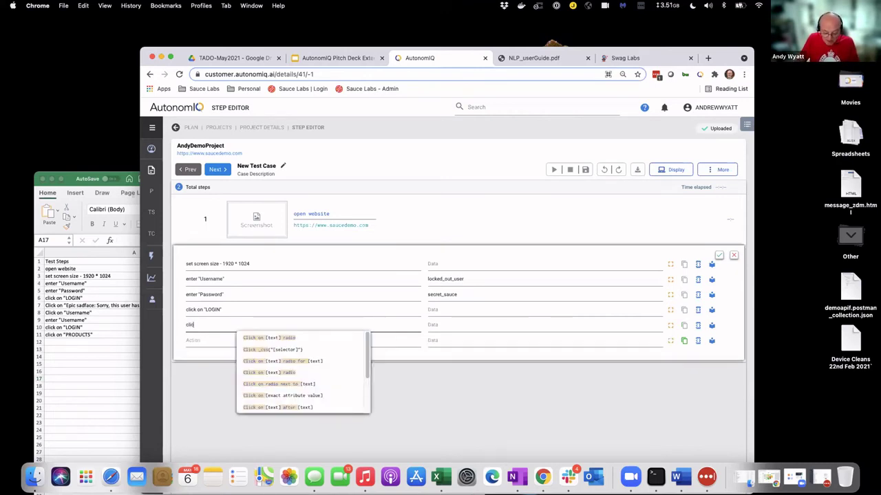
{"action": "type", "text": "k"}
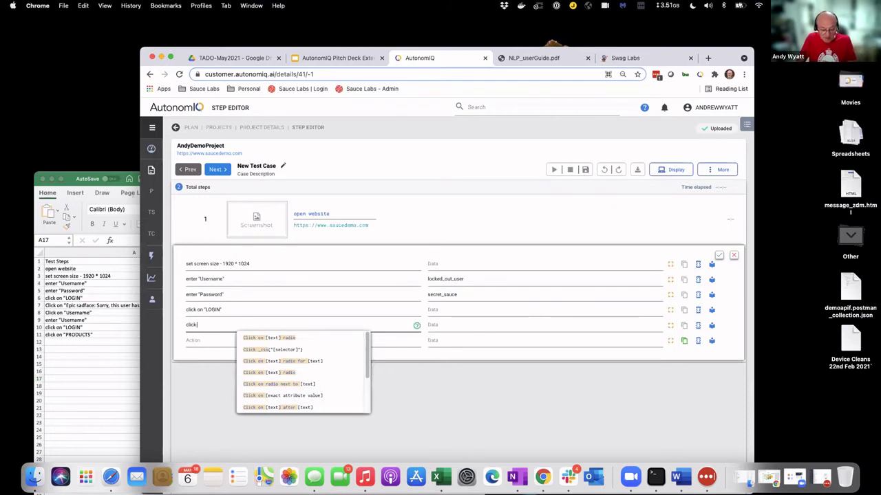
{"action": "type", "text": " on \""}
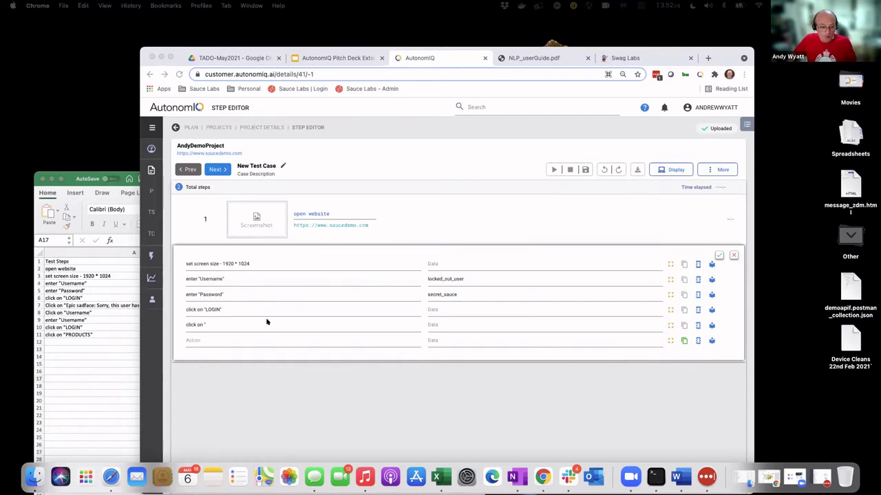
{"action": "left_click", "coordinate": [311, 329]}
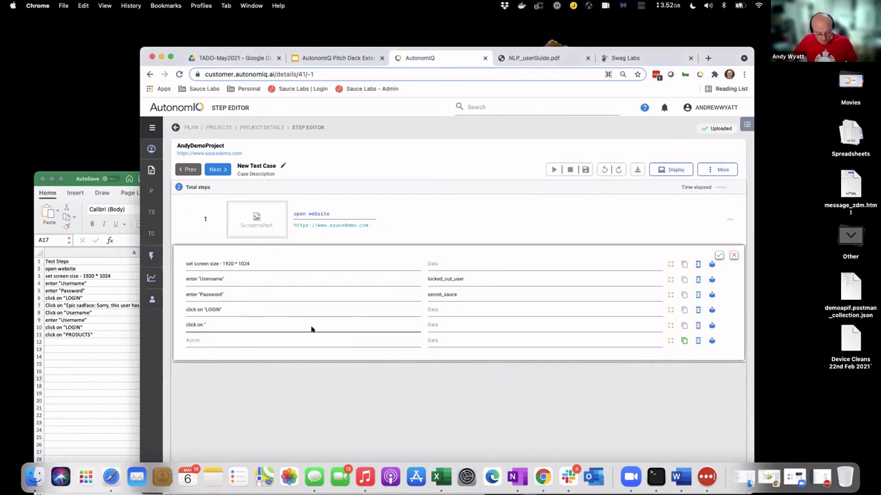
{"action": "type", "text": "Epic sadface: Sorry, this user has been locked out"}
{"action": "type", "text": "\""}
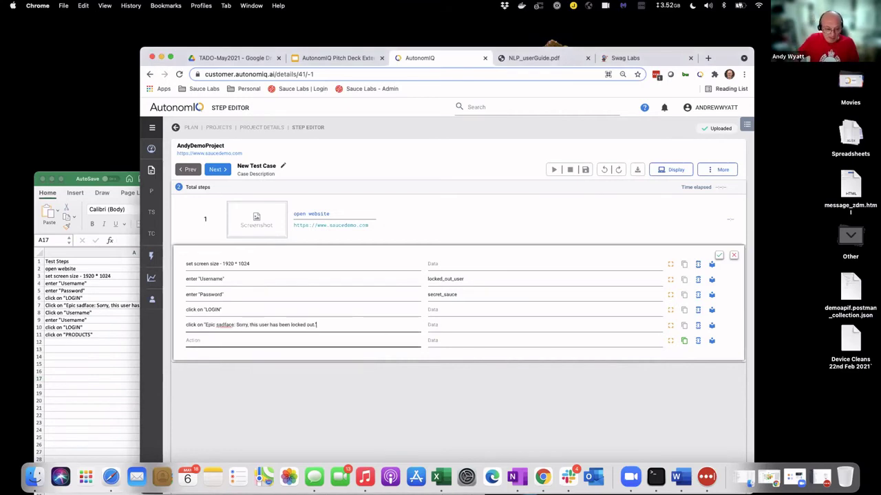
Add a test step with the action Click on "Username" after the locked-out message step
{"action": "left_click", "coordinate": [321, 342]}
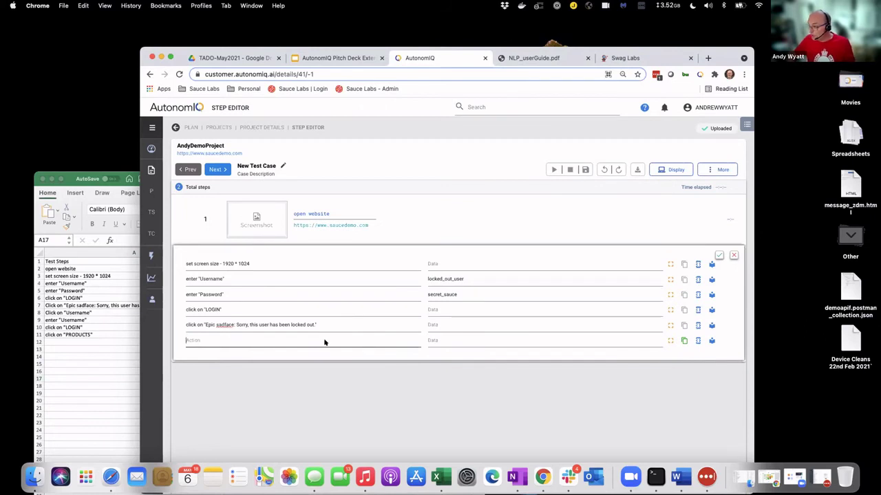
{"action": "type", "text": "Cl"}
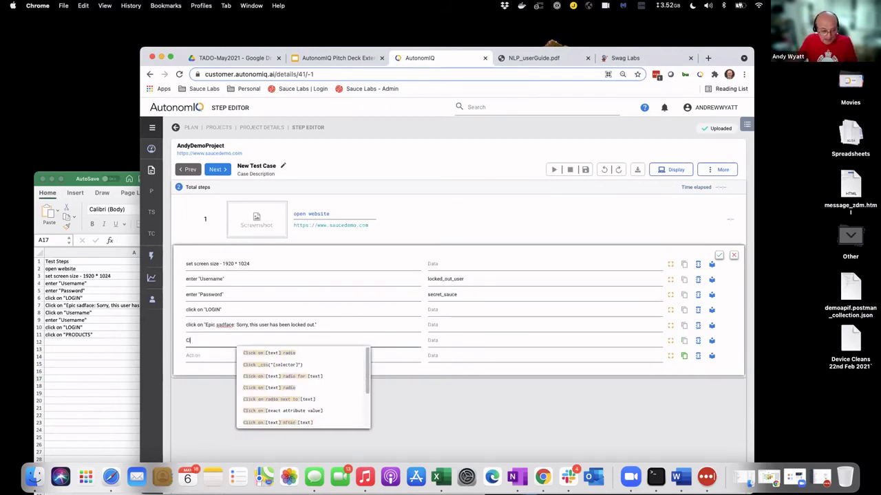
{"action": "type", "text": "ick on"}
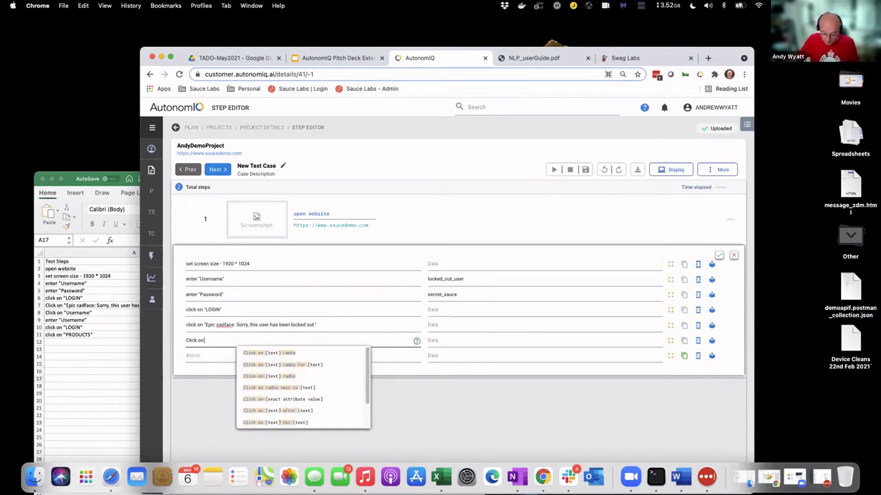
{"action": "key", "text": "BackSpace"}
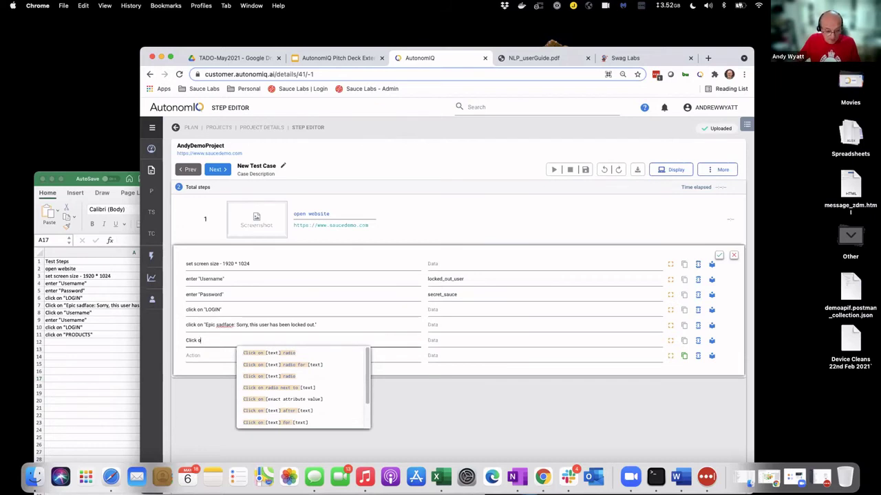
{"action": "type", "text": "n \"Usern"}
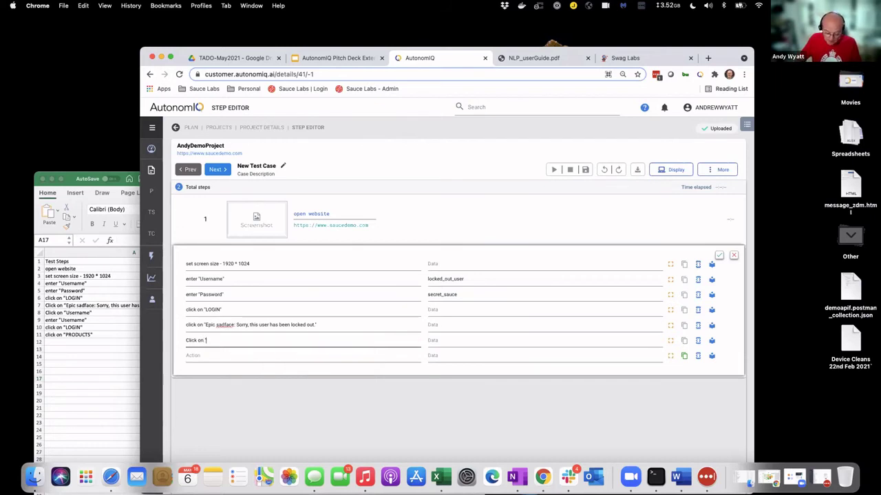
{"action": "type", "text": "ame"}
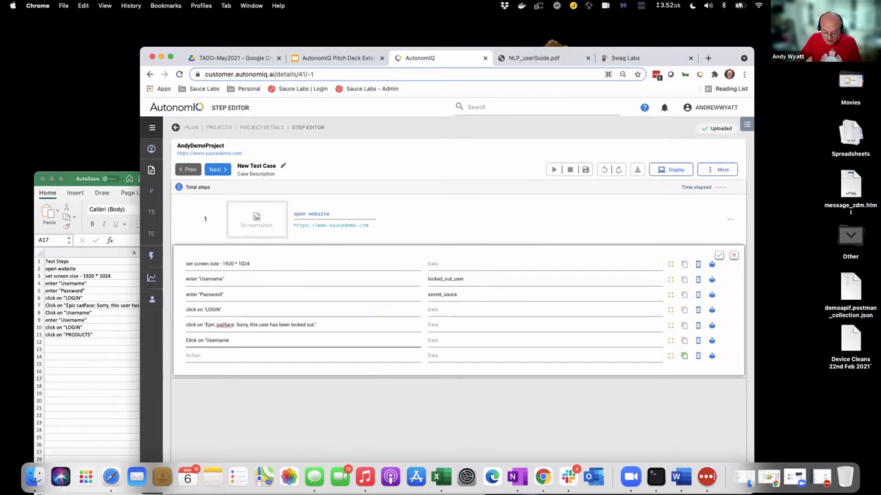
{"action": "key", "text": "Tab"}
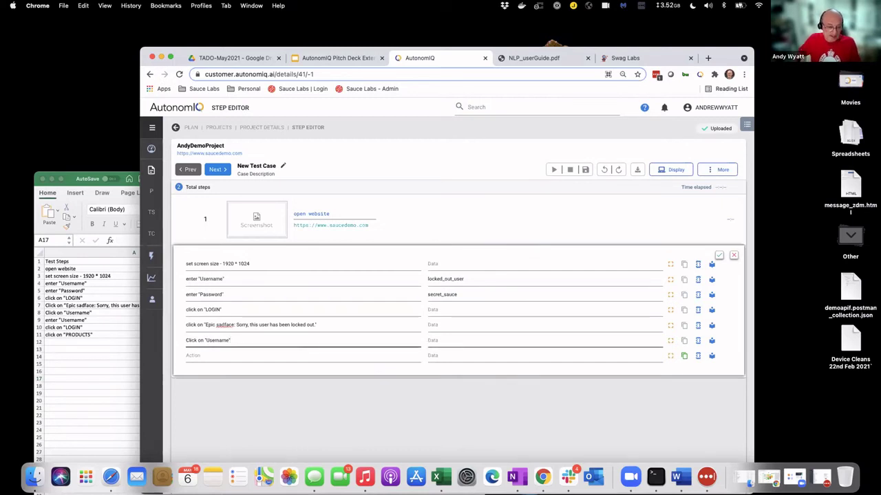
Add another test step with the action enter "Username" and the data standard_user
{"action": "left_click", "coordinate": [268, 356]}
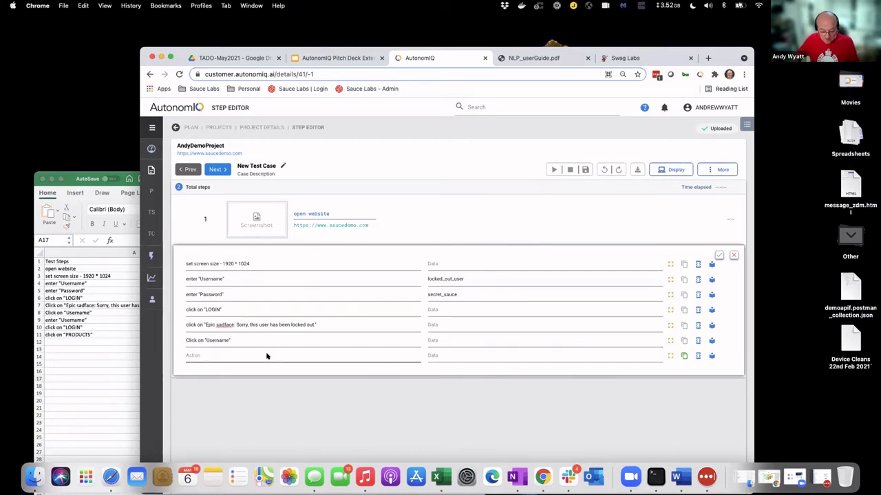
{"action": "type", "text": "enter"}
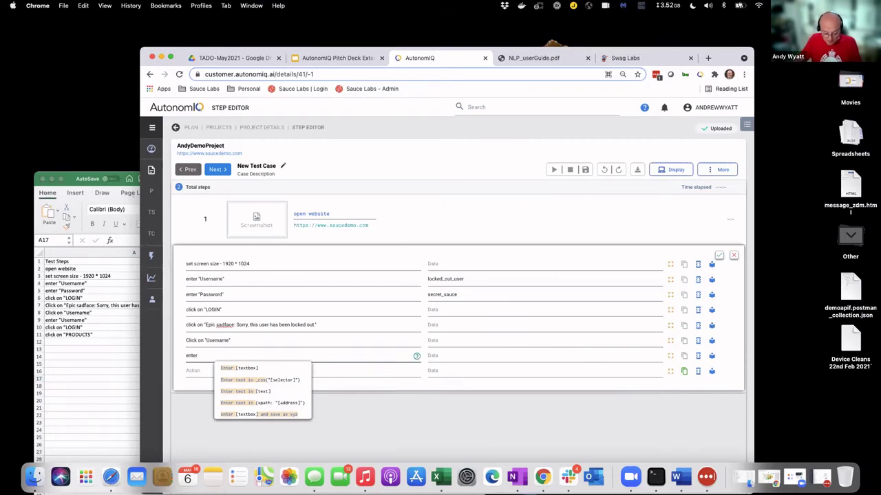
{"action": "type", "text": " \"Use"}
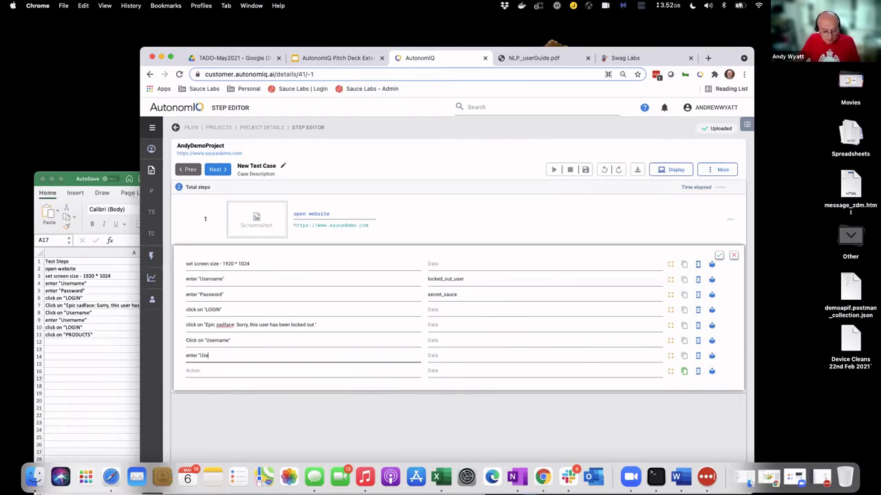
{"action": "type", "text": "rname\""}
{"action": "key", "text": "Tab"}
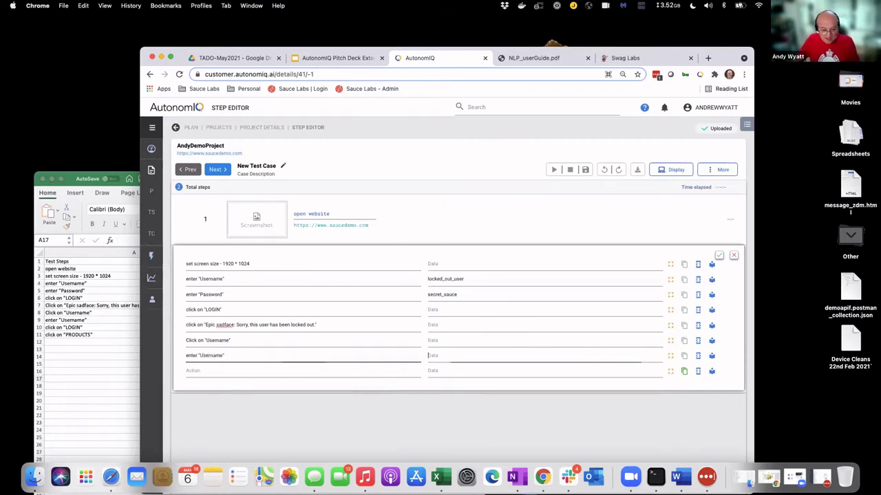
{"action": "type", "text": "standar"}
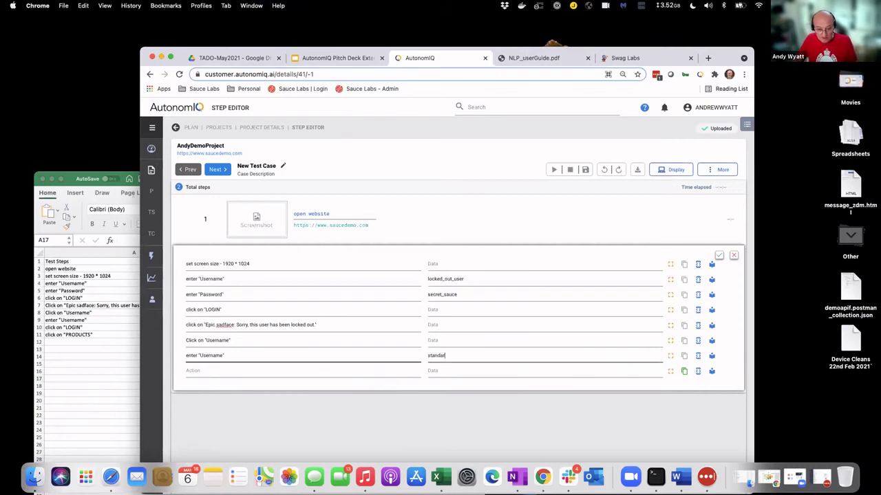
{"action": "type", "text": "d_user"}
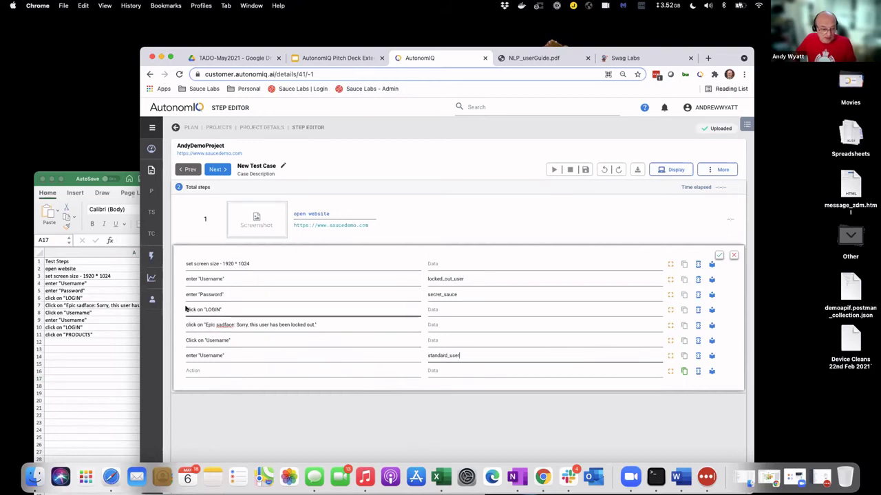
Copy the existing click on "LOGIN" action into a new test step after the standard_user step
{"action": "left_click", "coordinate": [224, 310]}
{"action": "left_click_drag", "start_coordinate": [224, 310], "coordinate": [183, 310]}
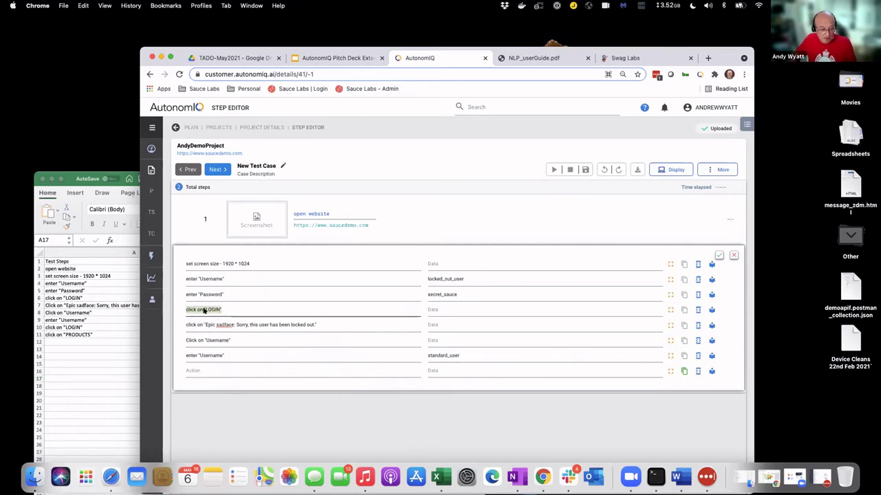
{"action": "key", "text": "super+c"}
{"action": "left_click", "coordinate": [203, 371]}
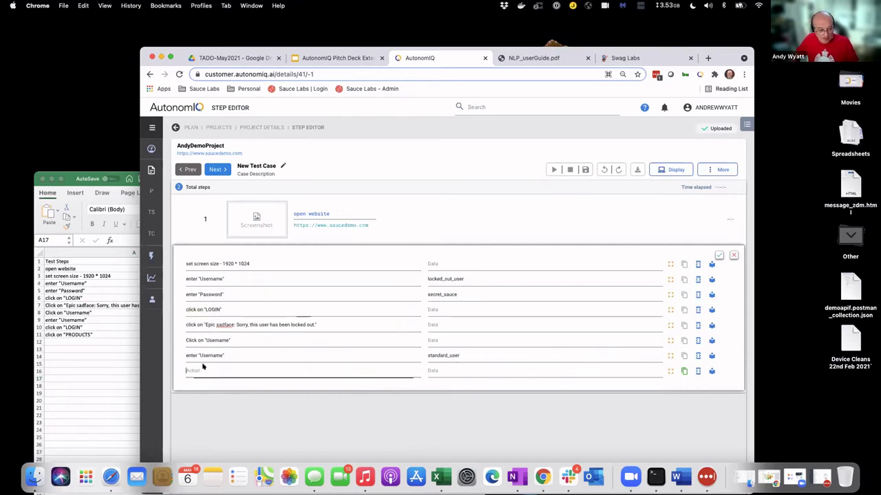
{"action": "key", "text": "super+v"}
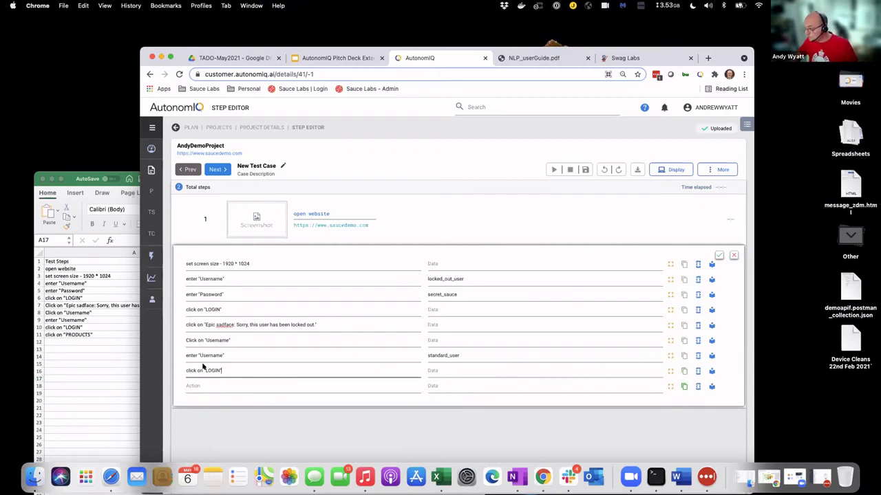
Add a final test step from the copied action, with its target changed to read click on "PRODUCTS"
{"action": "left_click", "coordinate": [199, 387]}
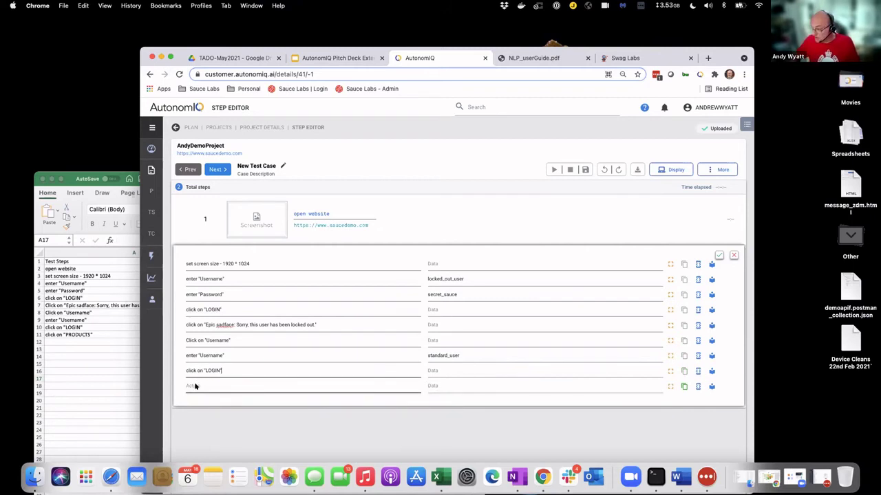
{"action": "key", "text": "super+v"}
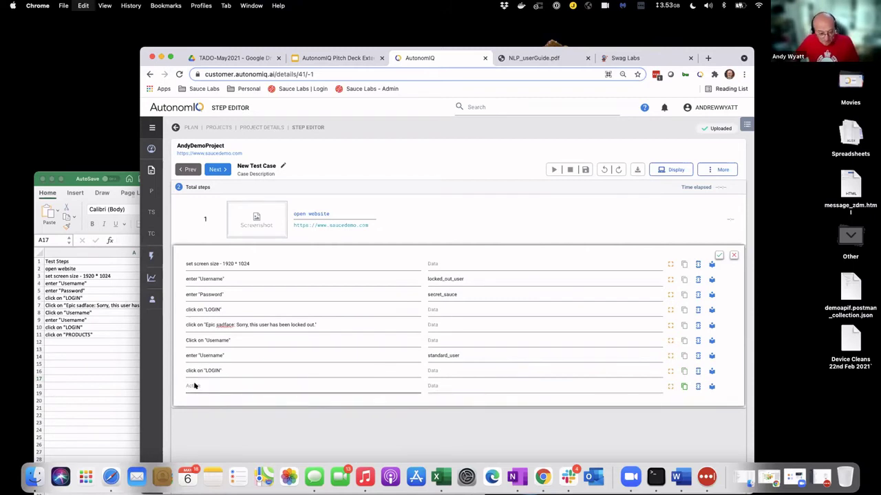
{"action": "key", "text": "BackSpace"}
{"action": "key", "text": "BackSpace"}
{"action": "key", "text": "BackSpace"}
{"action": "key", "text": "BackSpace"}
{"action": "key", "text": "BackSpace"}
{"action": "key", "text": "BackSpace"}
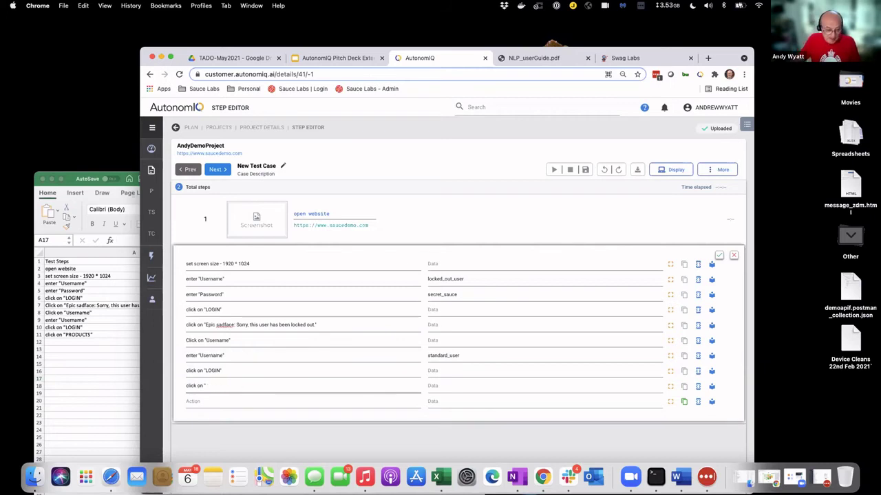
{"action": "type", "text": "PRODUCTS"}
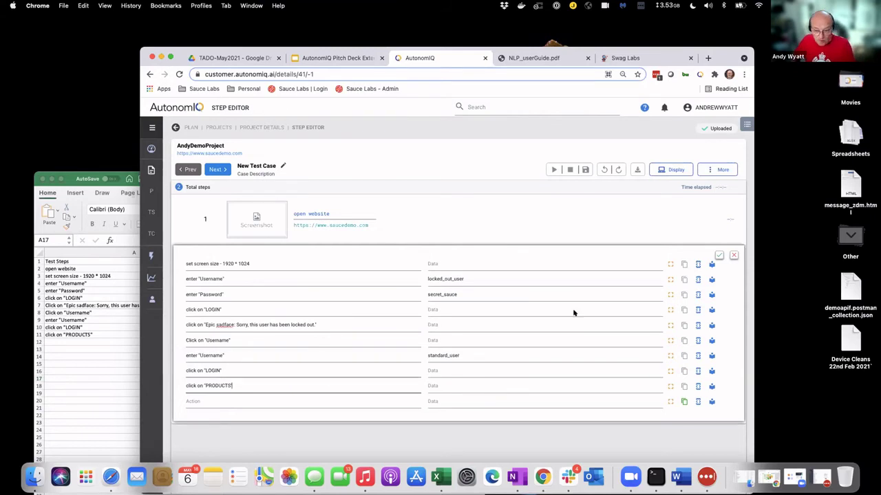
Accept the entered test steps and run the new test case
{"action": "left_click", "coordinate": [719, 256]}
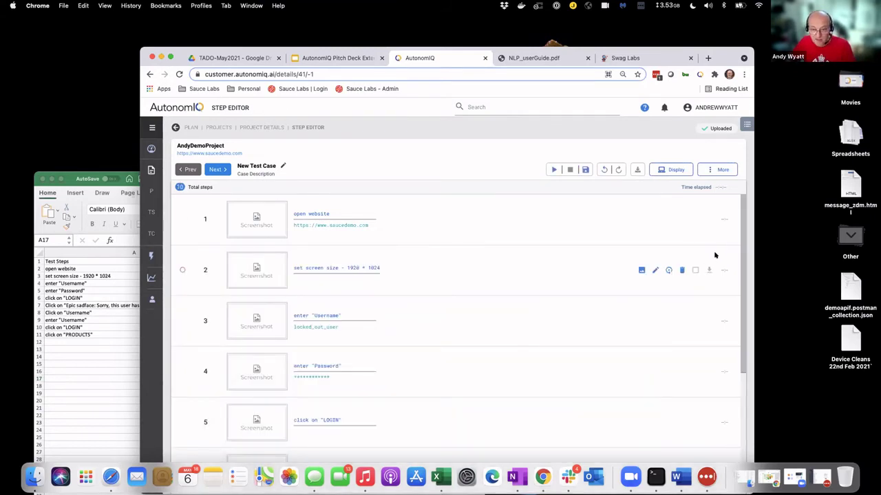
{"action": "left_click", "coordinate": [554, 169]}
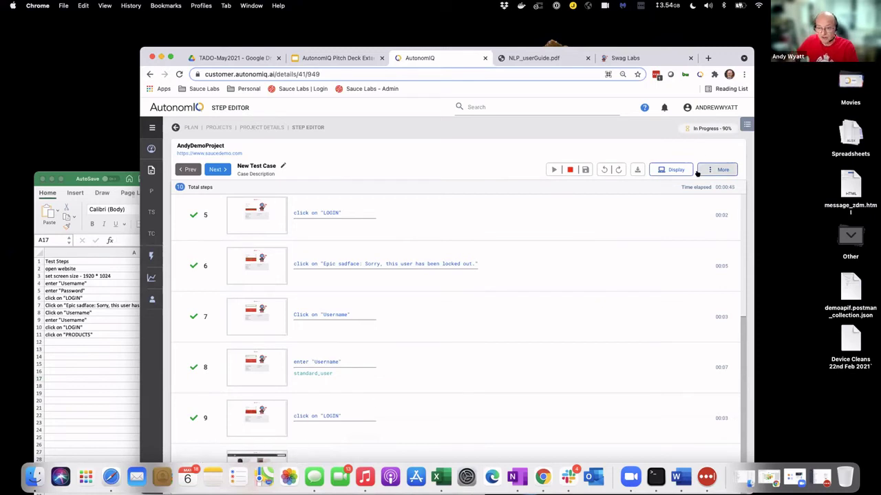
{"action": "mouse_move", "coordinate": [245, 206]}
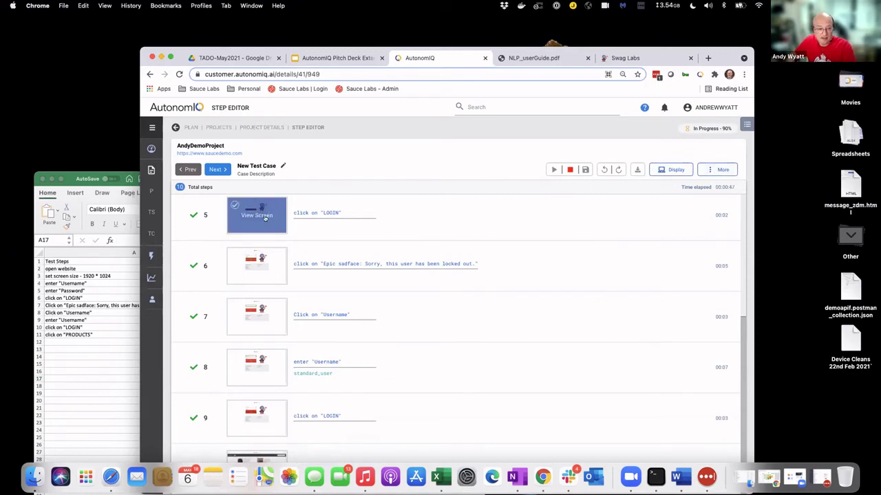
Review the full-screen result screenshots of the new test case from step 5 through step 10
{"action": "left_click", "coordinate": [265, 217]}
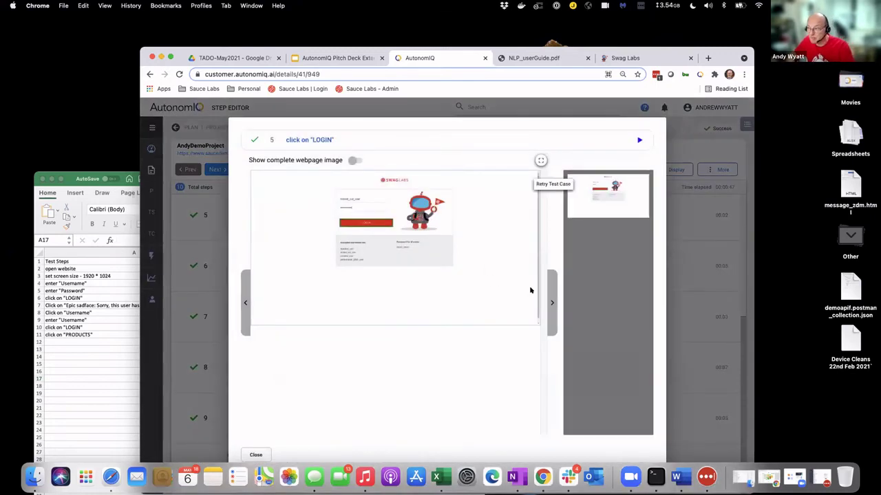
{"action": "left_click", "coordinate": [541, 160]}
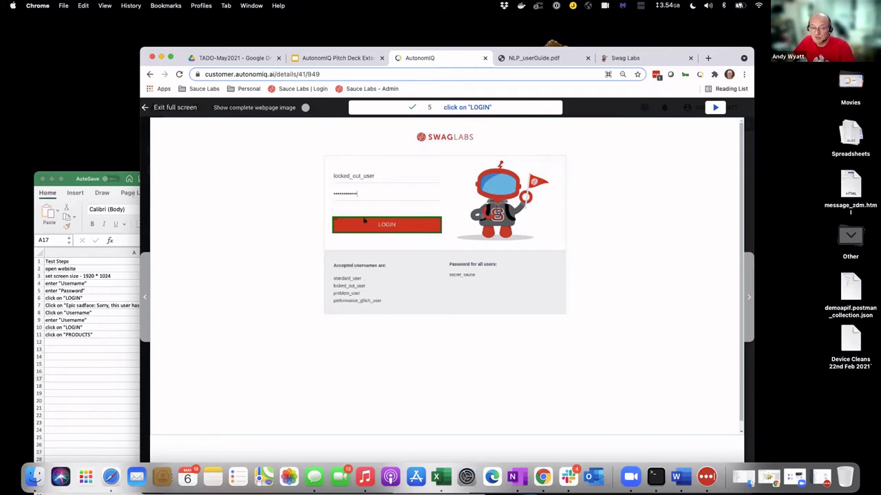
{"action": "left_click", "coordinate": [746, 298]}
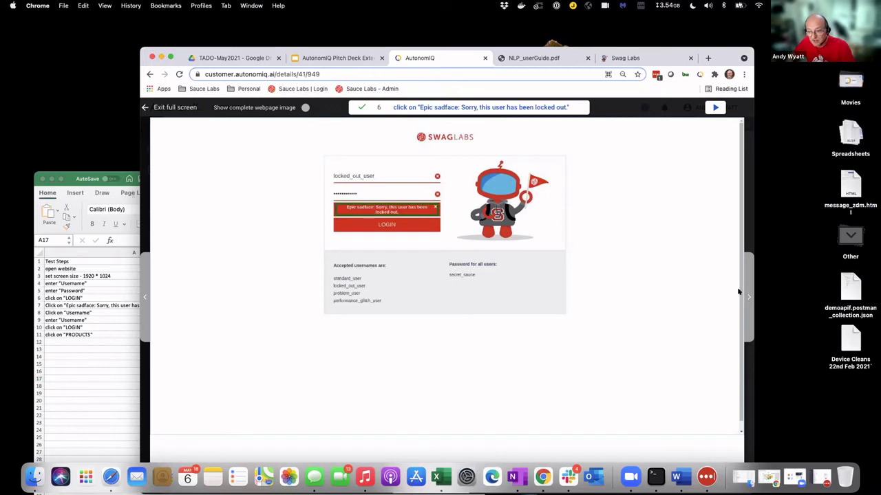
{"action": "left_click", "coordinate": [749, 298]}
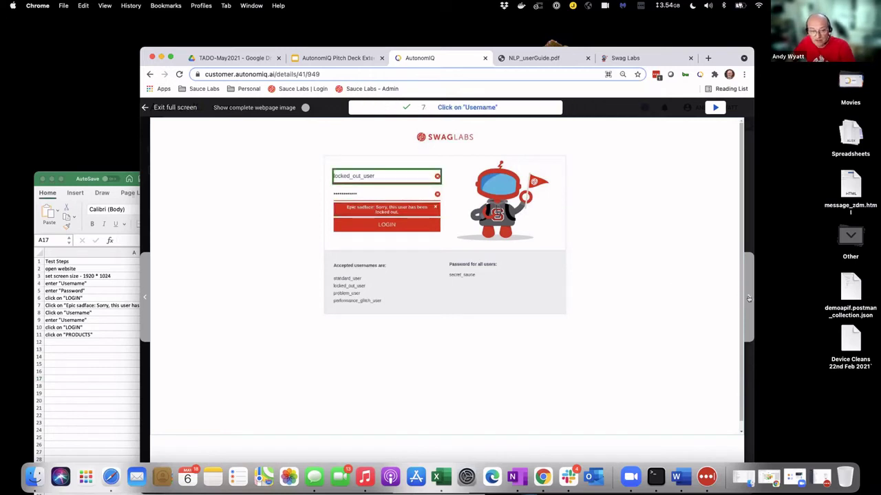
{"action": "left_click", "coordinate": [749, 298]}
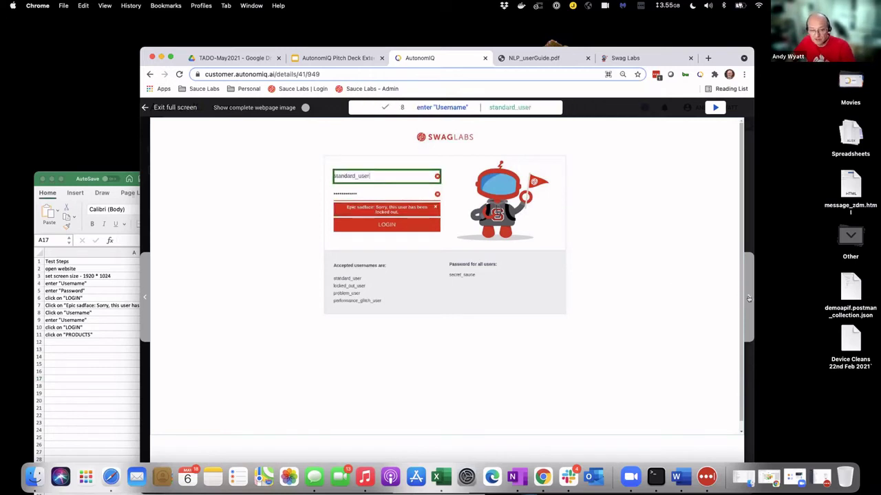
{"action": "left_click", "coordinate": [748, 298]}
{"action": "left_click", "coordinate": [749, 298]}
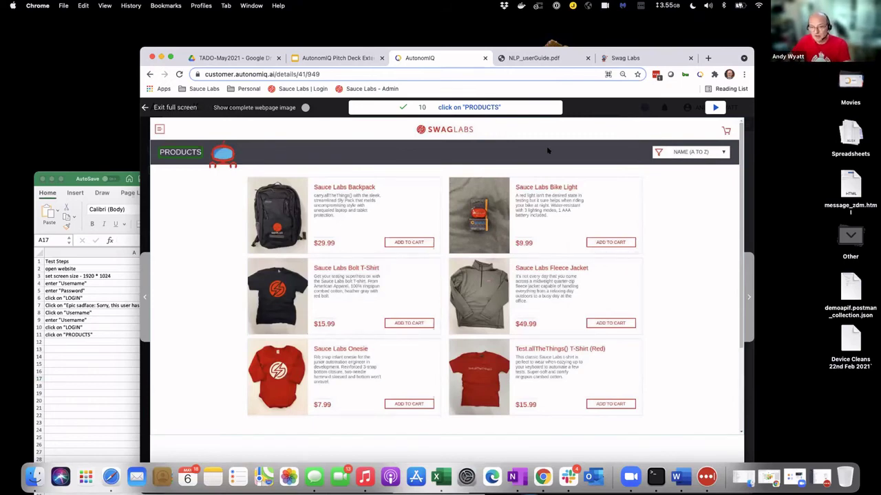
Switch to Google Drive and try to play SAPHybrisfaster.mp4 from the TADO-May2021 folder in full screen
{"action": "left_click", "coordinate": [206, 57]}
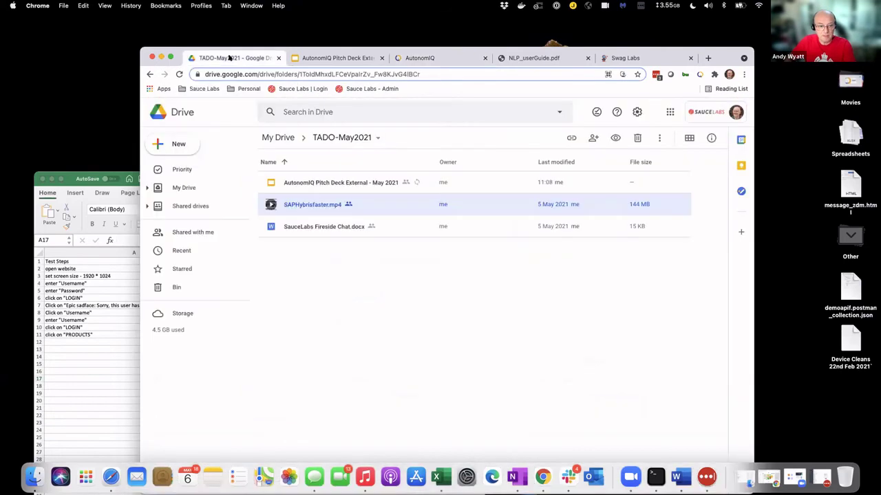
{"action": "double_click", "coordinate": [305, 204]}
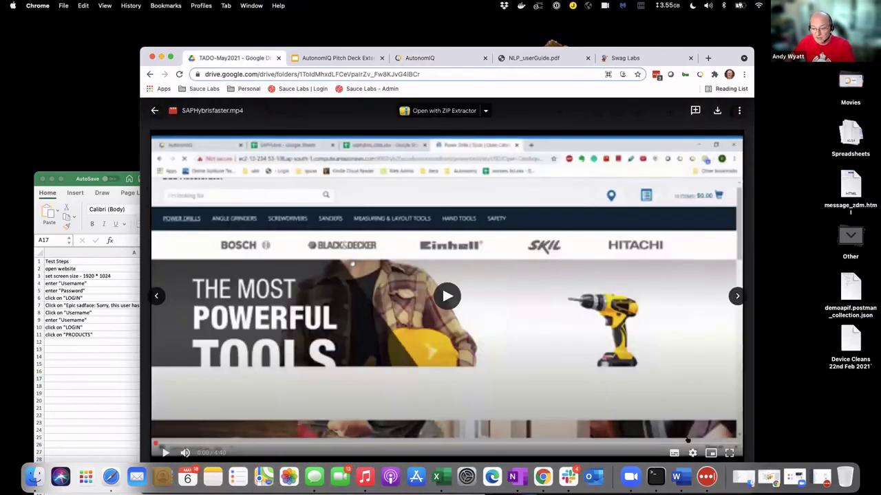
{"action": "left_click", "coordinate": [729, 453]}
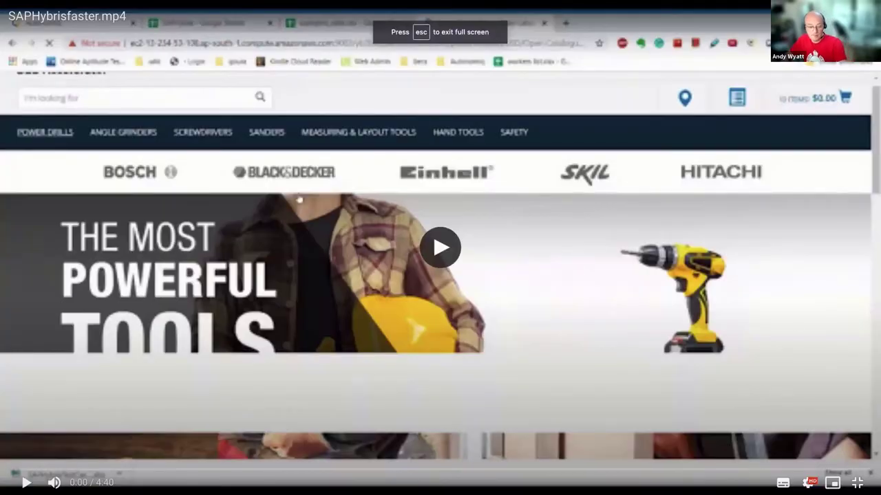
{"action": "left_click", "coordinate": [25, 482]}
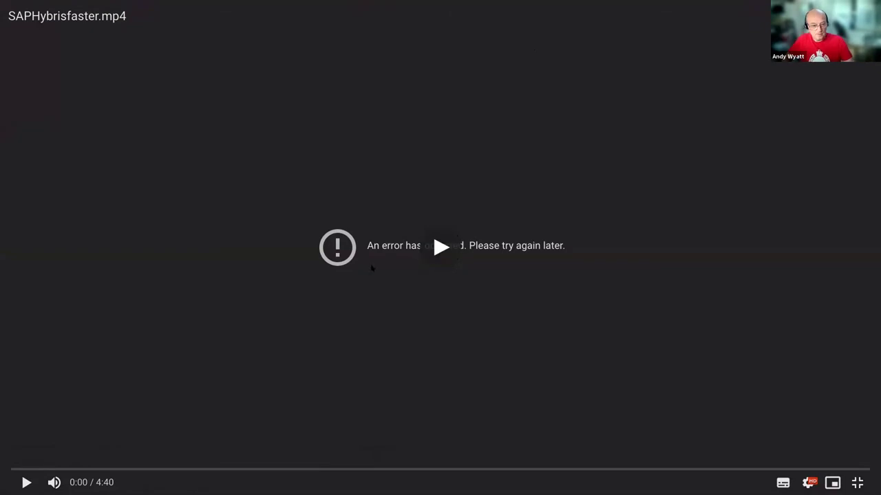
{"action": "key", "text": "Escape"}
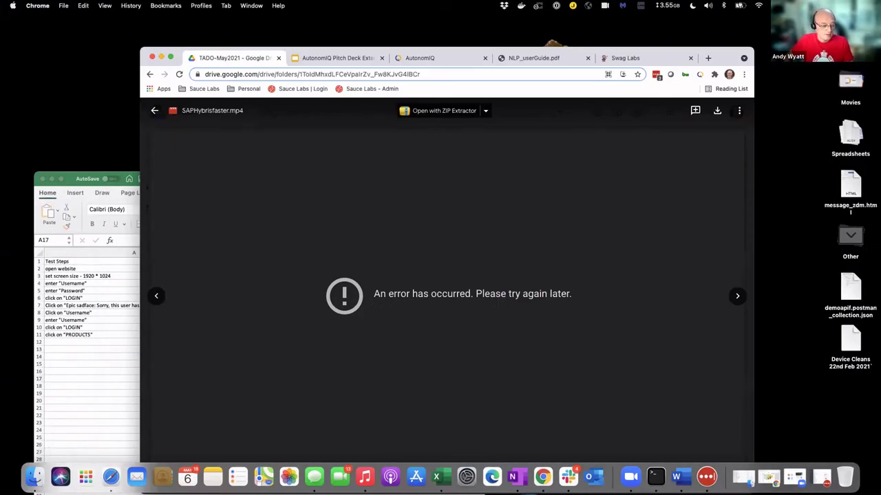
{"action": "left_click", "coordinate": [33, 476]}
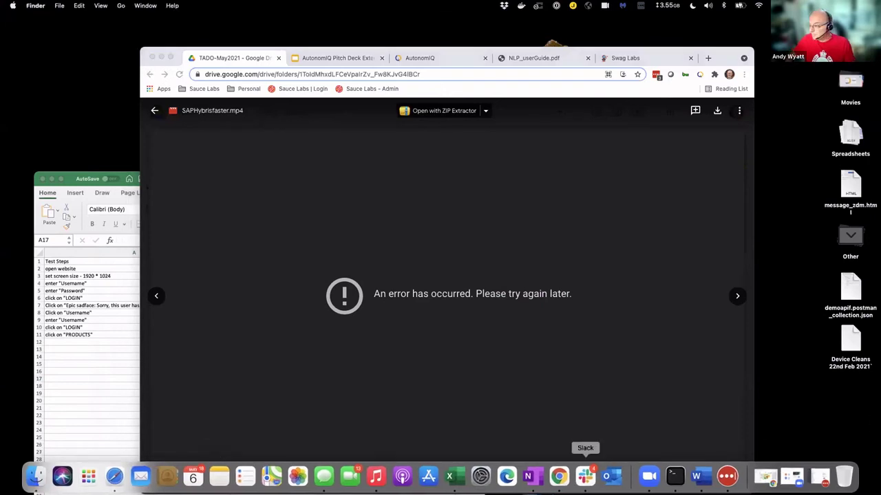
{"action": "left_click", "coordinate": [584, 477]}
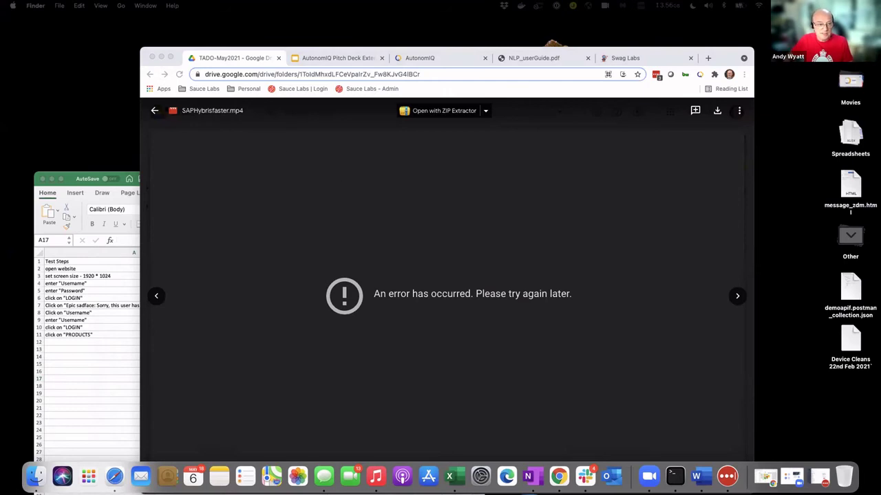
{"action": "left_click", "coordinate": [245, 80]}
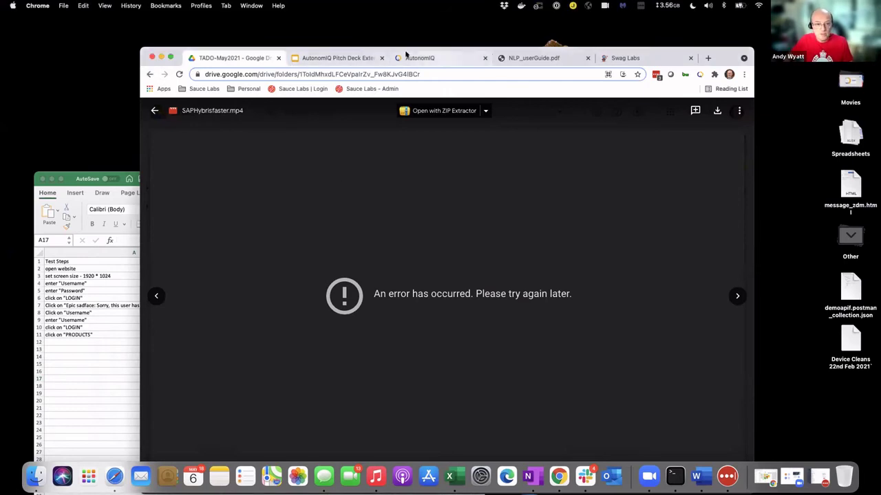
{"action": "left_click", "coordinate": [334, 58]}
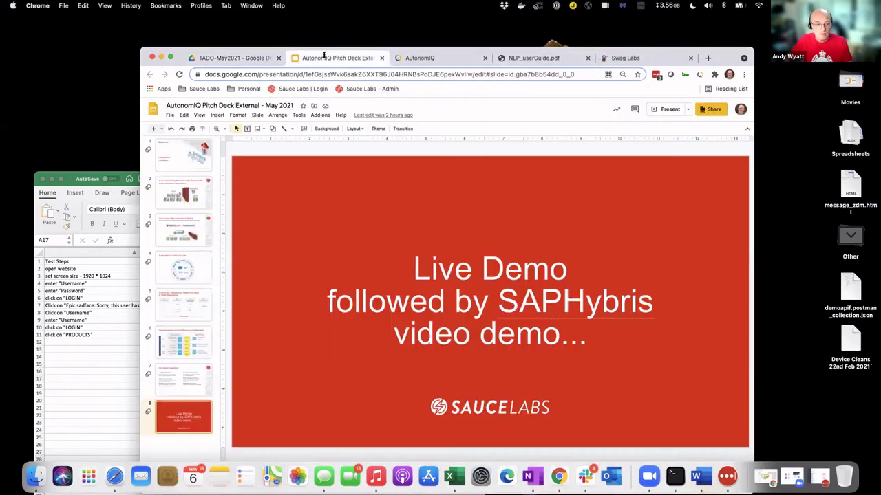
Return to the TADO-May2021 Drive folder, open SAPHybrisfaster.mp4 again and play it in QuickTime Player
{"action": "left_click", "coordinate": [231, 57]}
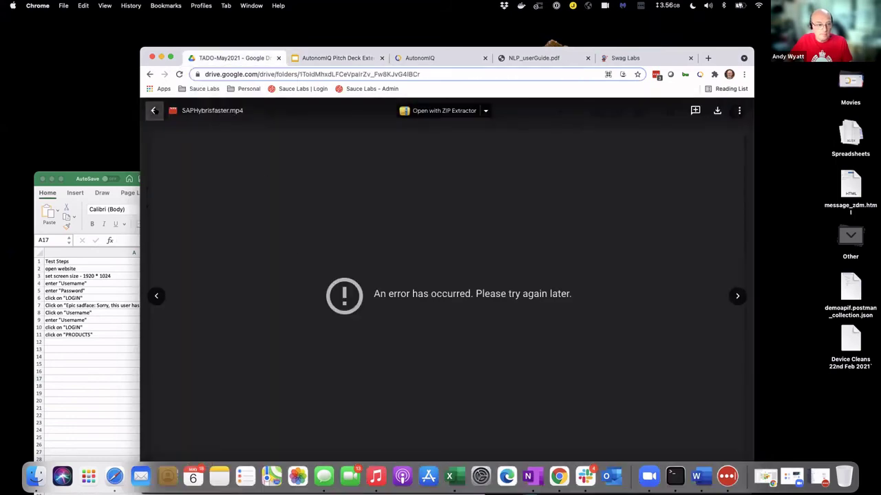
{"action": "left_click", "coordinate": [154, 110]}
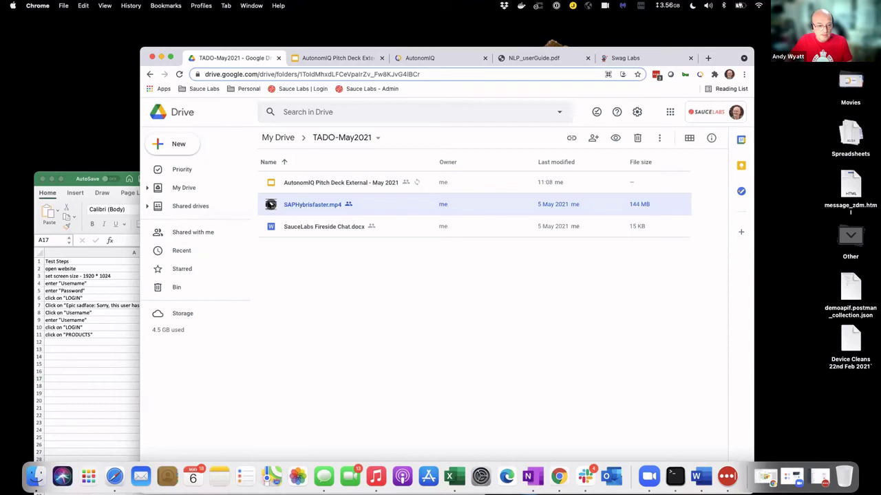
{"action": "double_click", "coordinate": [310, 205]}
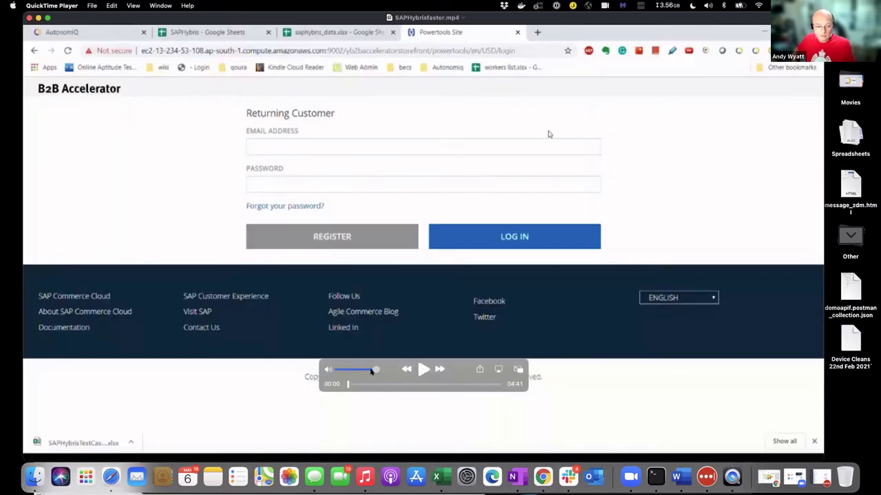
{"action": "left_click", "coordinate": [424, 369]}
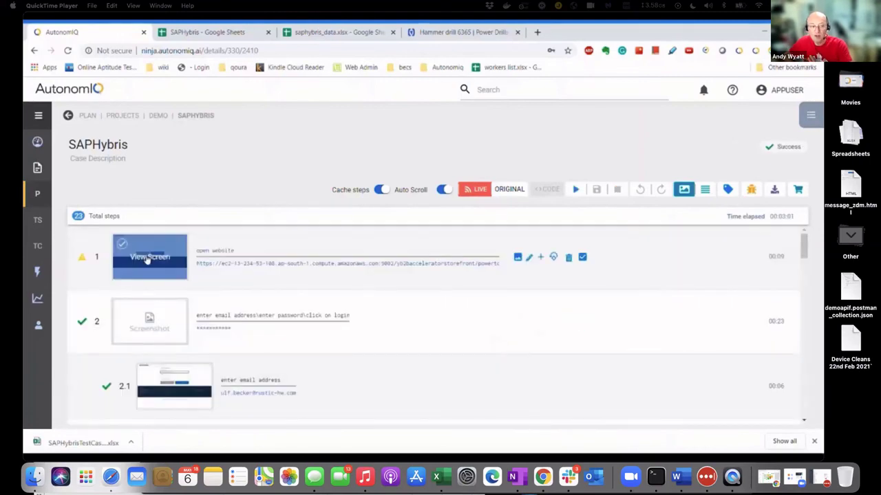
Review the SAPHybris result screenshots from the open website step to the click on "add to cart" step, and close the viewer
{"action": "left_click", "coordinate": [146, 258]}
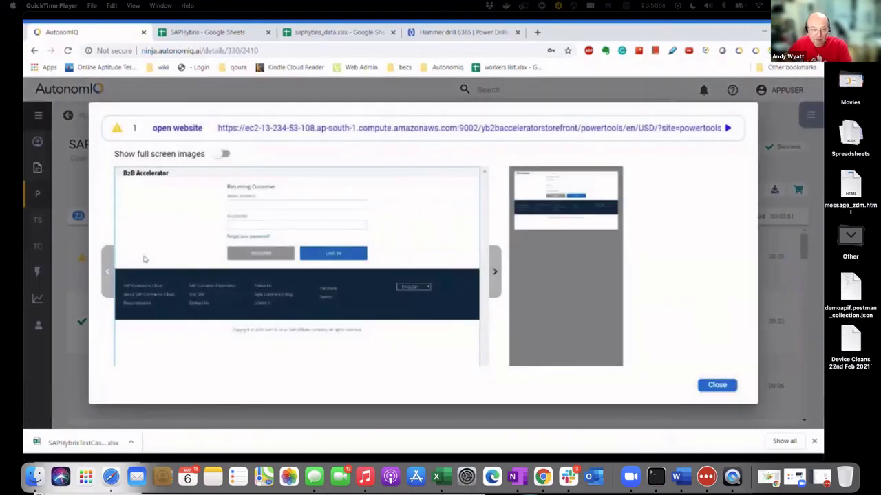
{"action": "key", "text": "Right"}
{"action": "key", "text": "Right"}
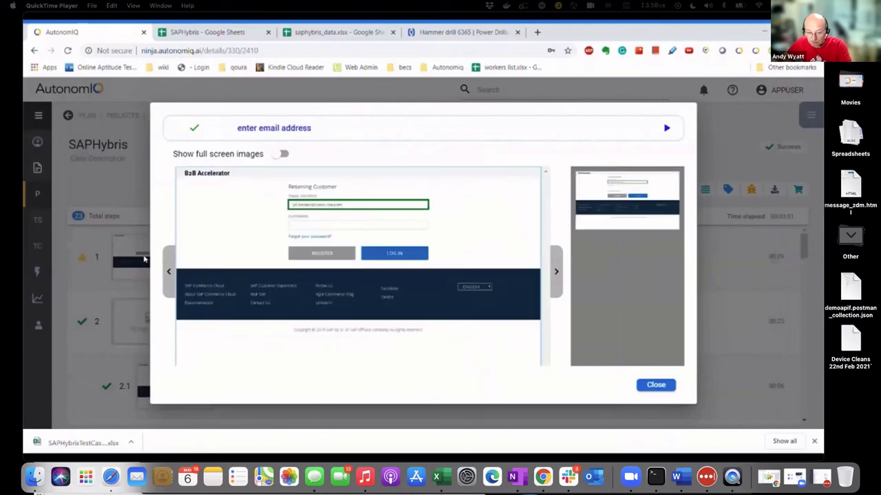
{"action": "key", "text": "Right"}
{"action": "key", "text": "Right"}
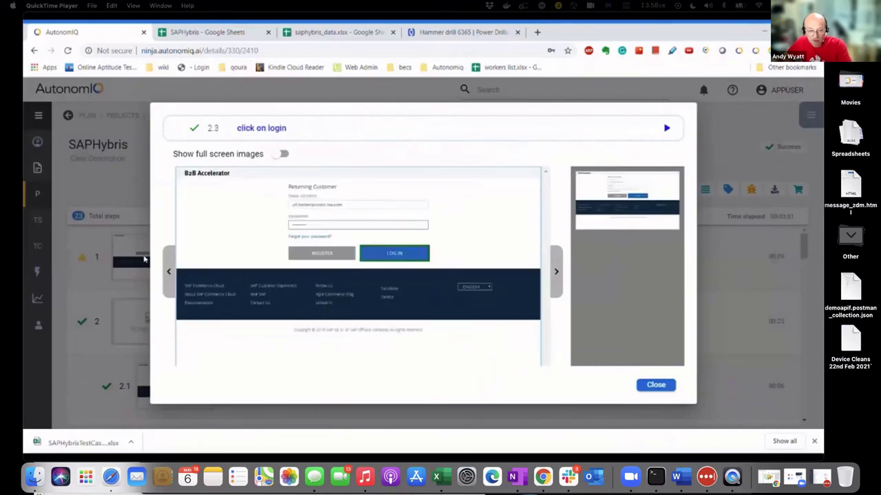
{"action": "key", "text": "Right"}
{"action": "key", "text": "Right"}
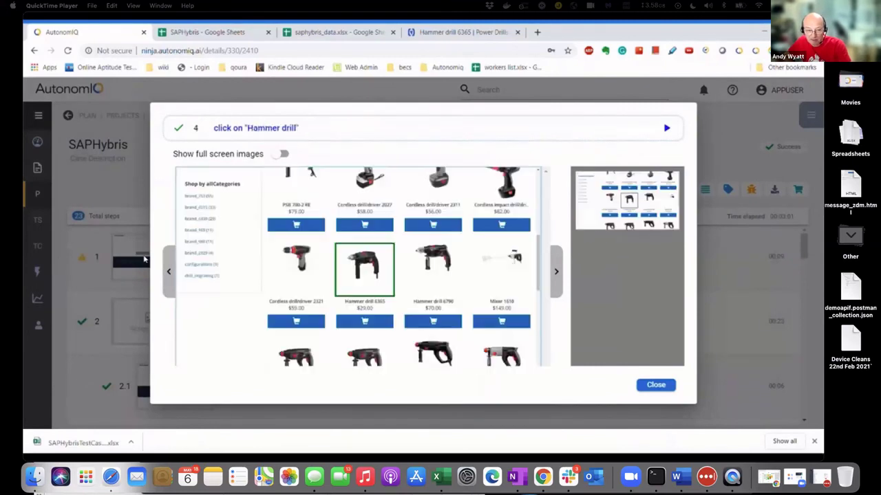
{"action": "key", "text": "Right"}
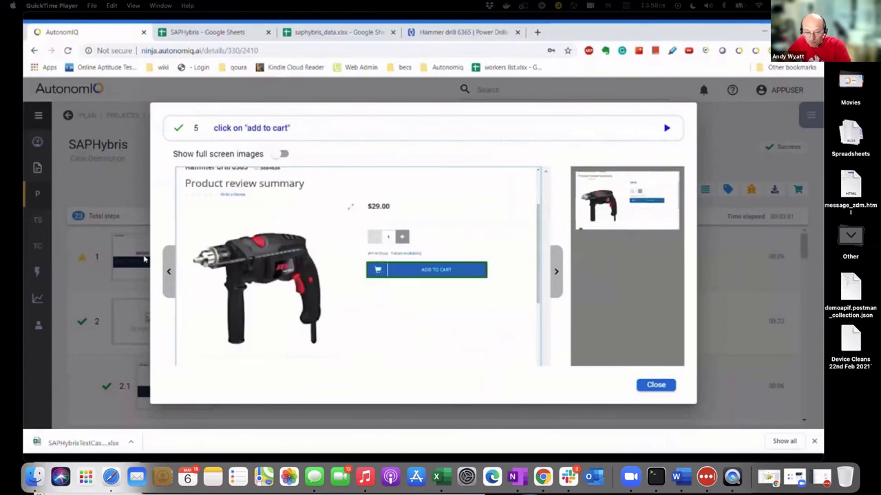
{"action": "left_click", "coordinate": [656, 384]}
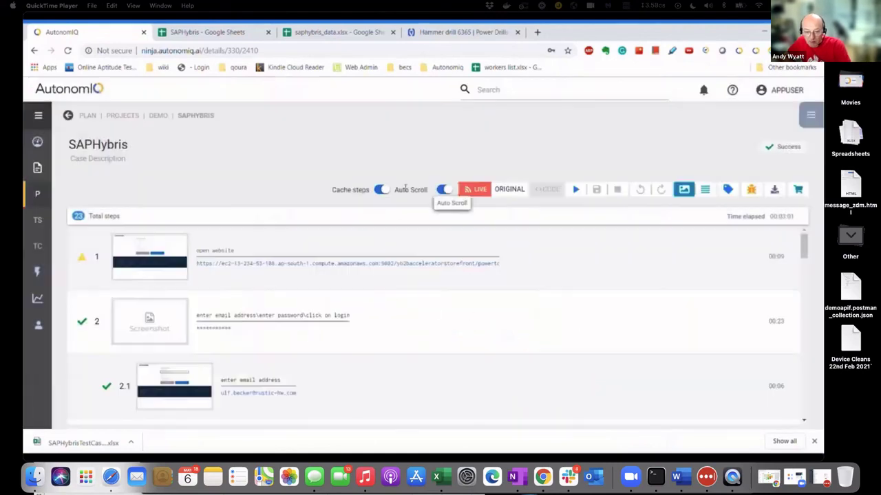
Execute the demo project's SAPHybris.java script on Linux with Chrome and open its in-progress task
{"action": "left_click", "coordinate": [164, 118]}
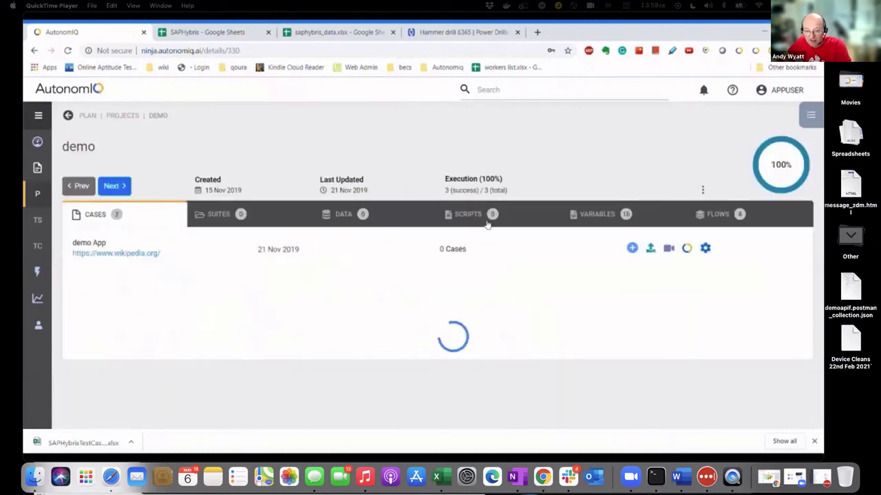
{"action": "left_click", "coordinate": [484, 216]}
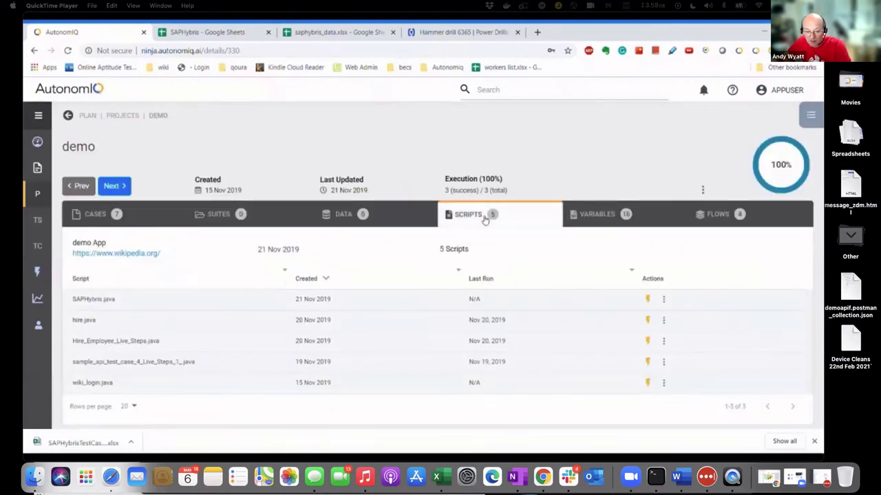
{"action": "left_click", "coordinate": [652, 302]}
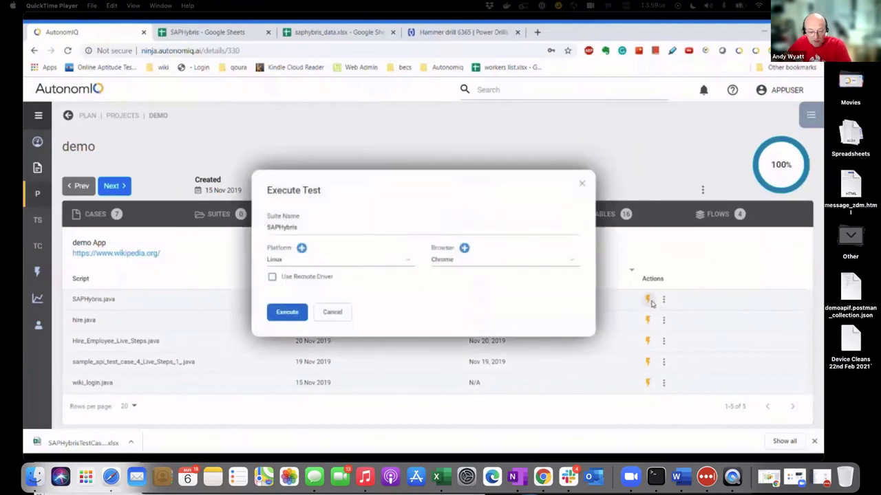
{"action": "left_click", "coordinate": [288, 313]}
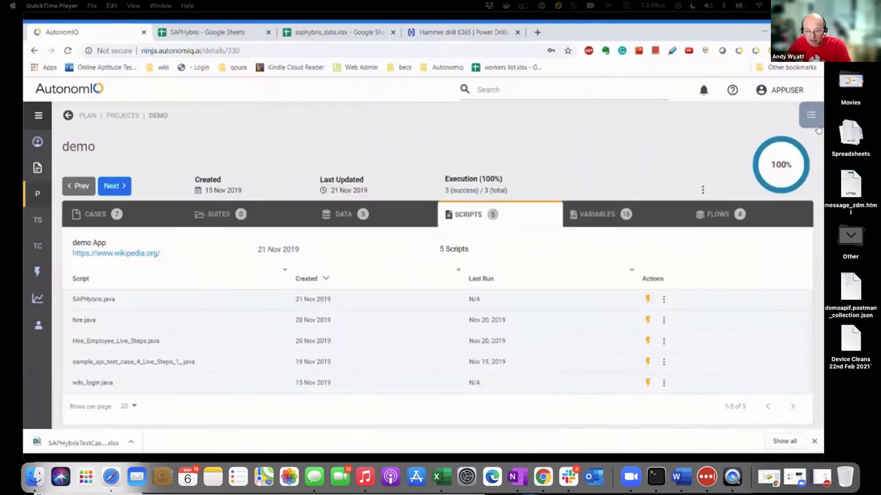
{"action": "left_click", "coordinate": [816, 124]}
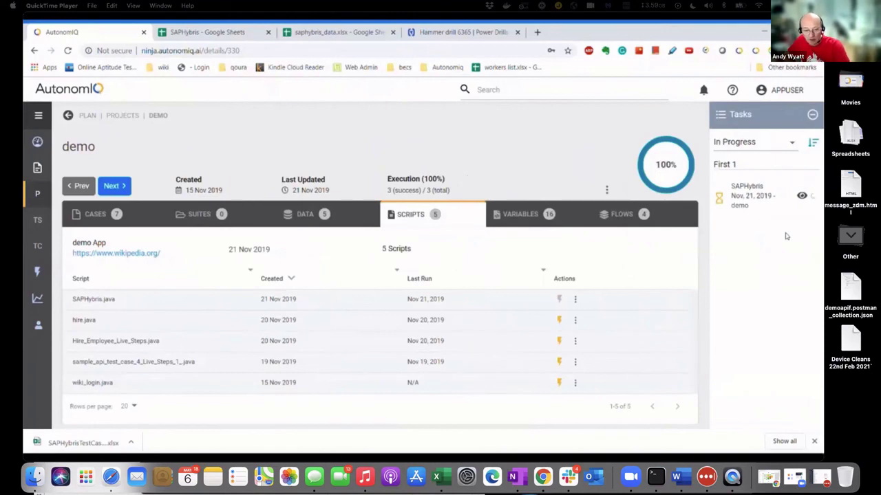
{"action": "left_click", "coordinate": [800, 198]}
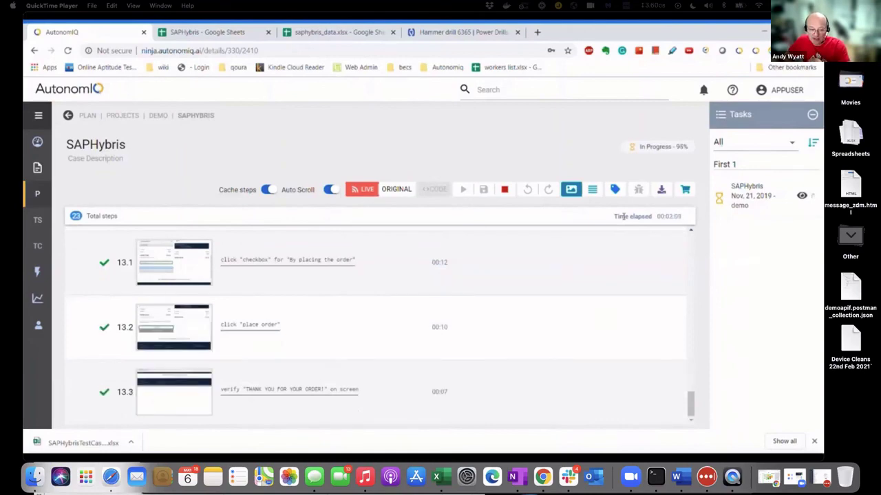
Filter the task list to Executed and download the report of the SAPHybris run
{"action": "left_click", "coordinate": [765, 145]}
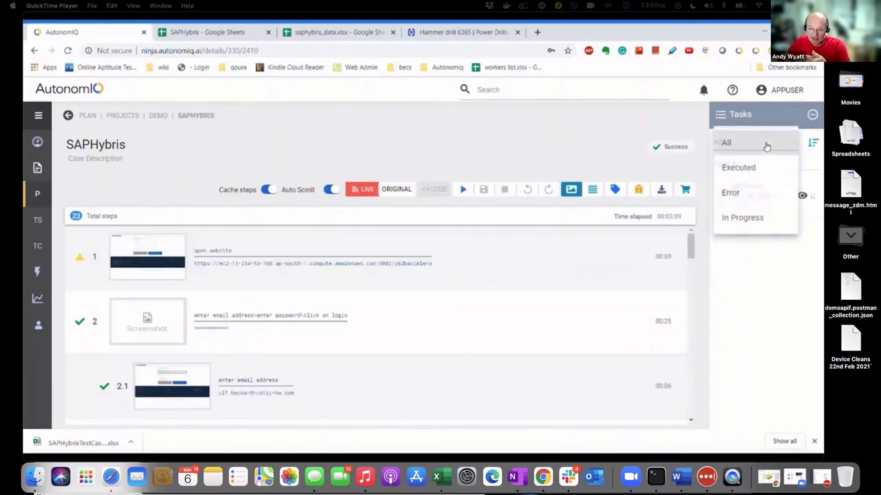
{"action": "left_click", "coordinate": [767, 178]}
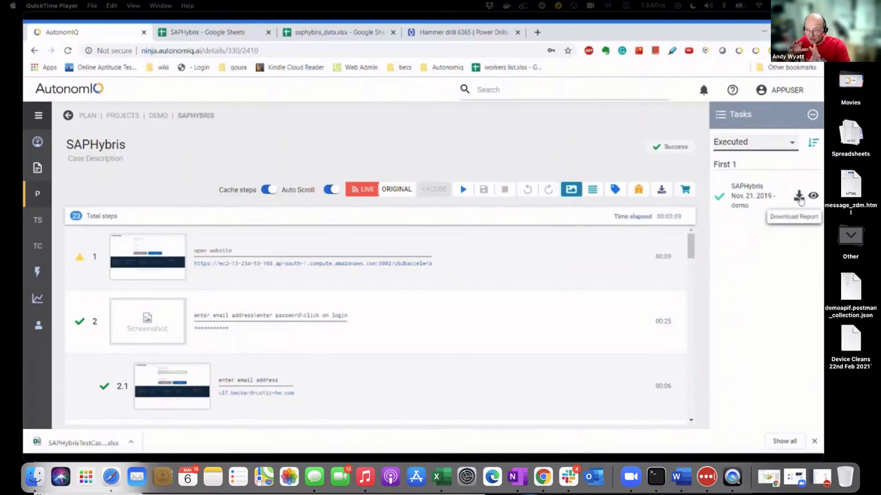
{"action": "left_click", "coordinate": [798, 197]}
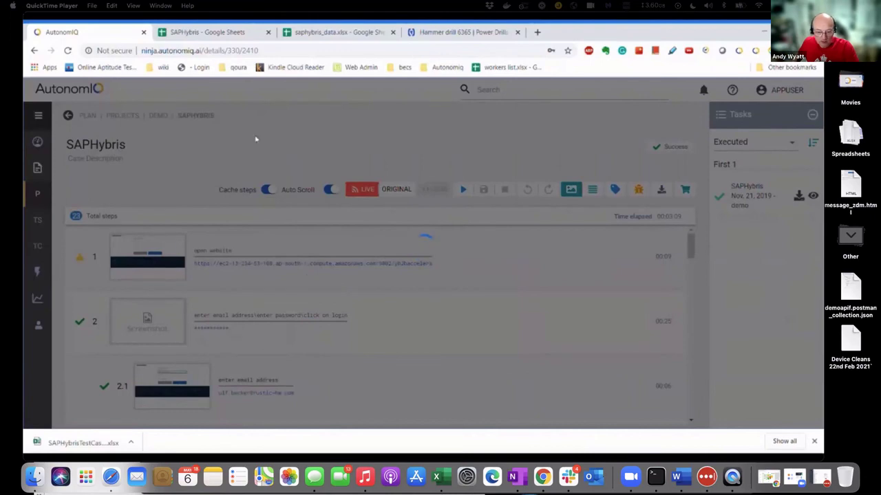
{"action": "mouse_move", "coordinate": [679, 320]}
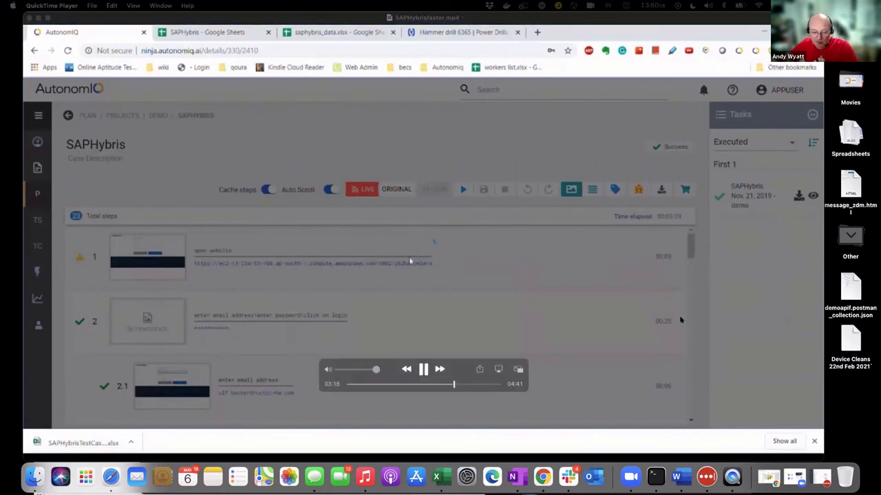